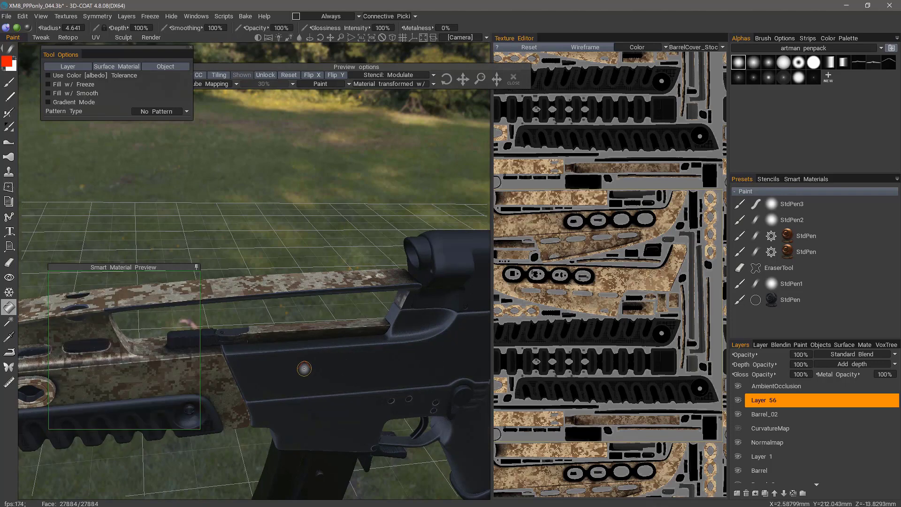
# - Fill the rifle's receiver, grip, stock and scope with the camouflage smart material, and close the preview options
pyautogui.click(196, 267)
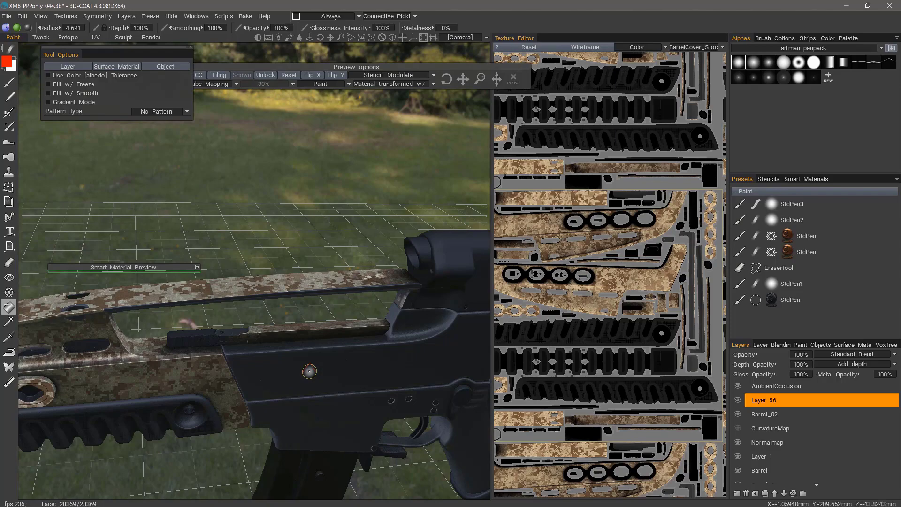
pyautogui.moveTo(309, 372); pyautogui.dragTo(281, 314, button='middle')
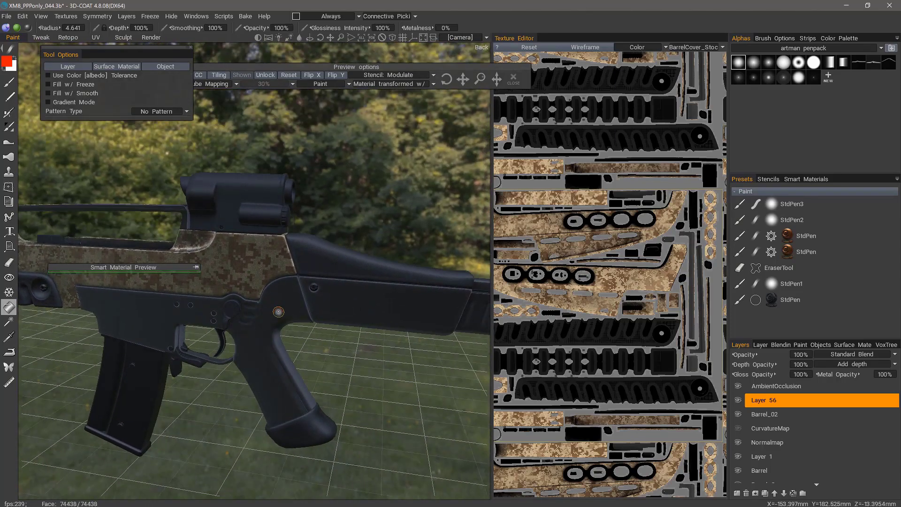
pyautogui.click(279, 312)
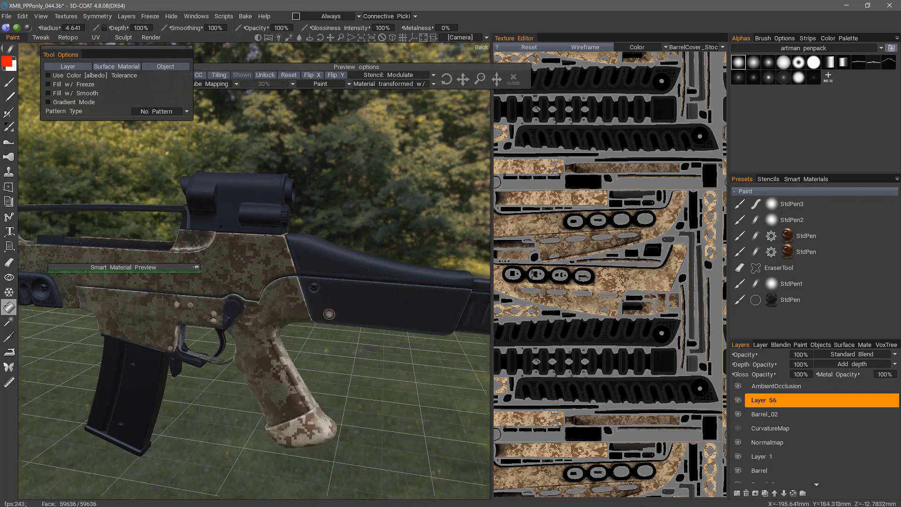
pyautogui.moveTo(337, 337); pyautogui.dragTo(351, 230, button='middle')
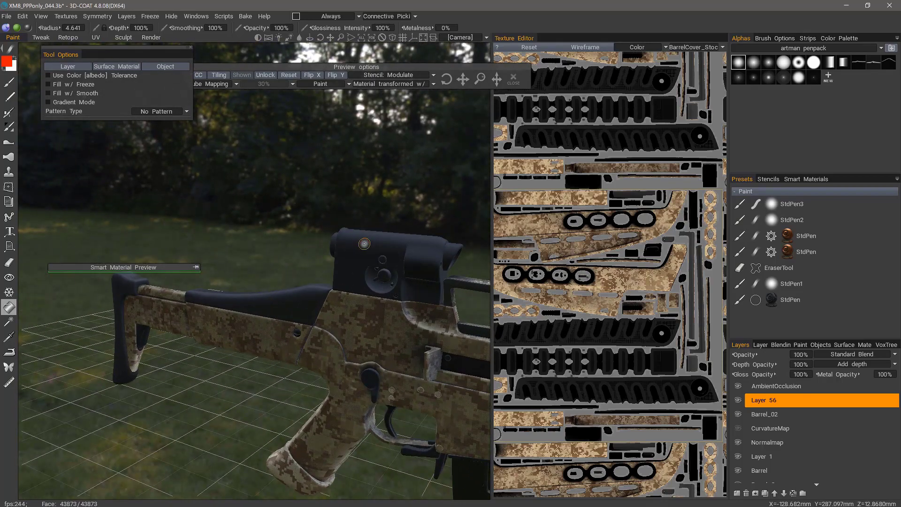
pyautogui.moveTo(363, 243); pyautogui.dragTo(234, 336, button='middle')
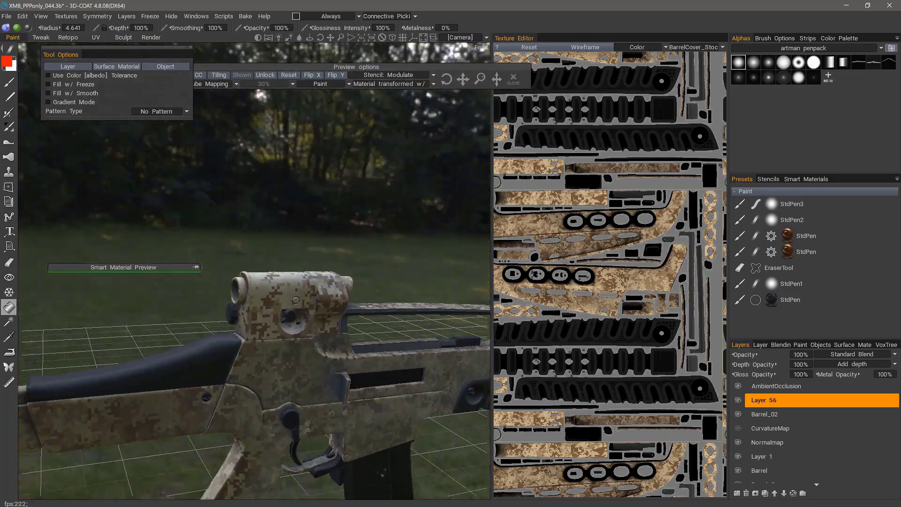
pyautogui.scroll(-10, 364, 376)
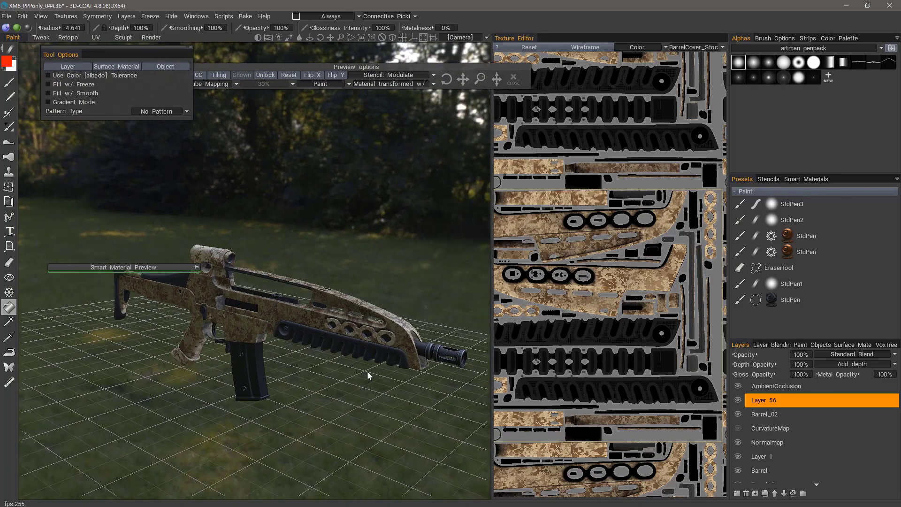
pyautogui.moveTo(368, 375); pyautogui.dragTo(376, 357, button='middle')
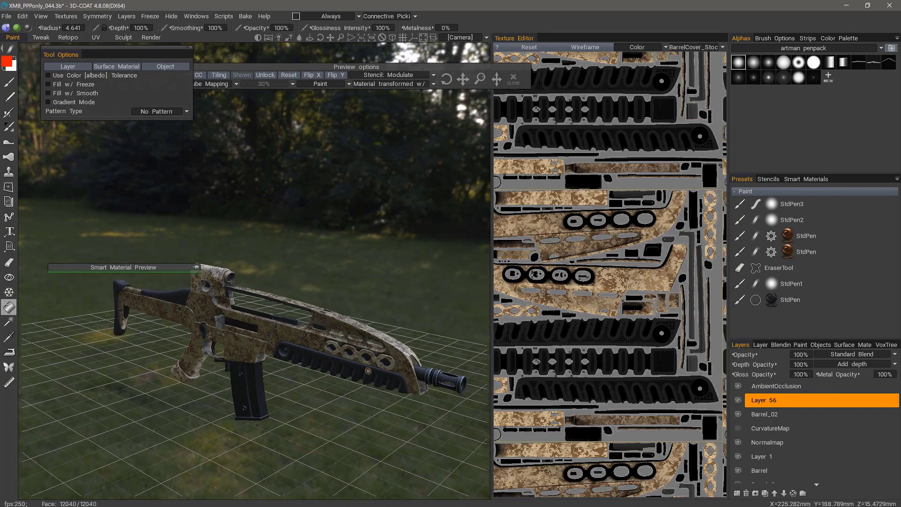
pyautogui.click(514, 80)
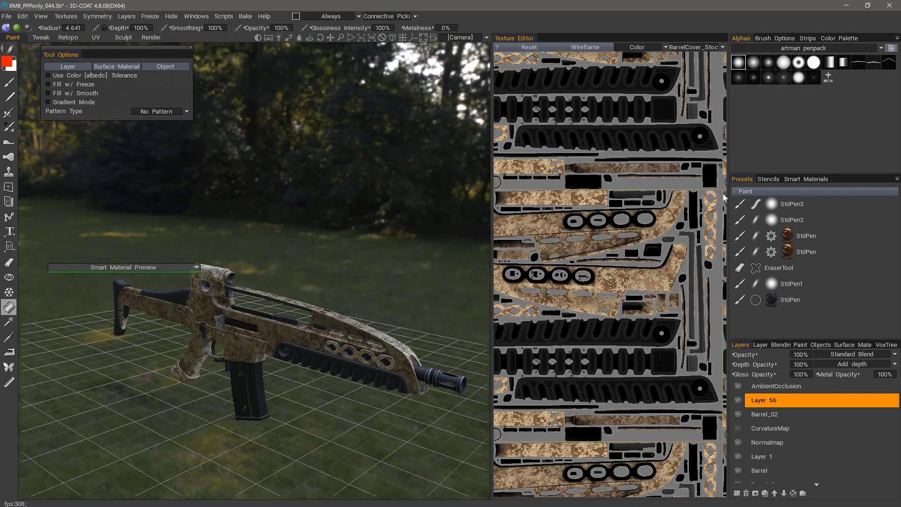
# - Browse the metals folder of the Smart Materials library with its thumbnails set to Normal size
pyautogui.click(795, 180)
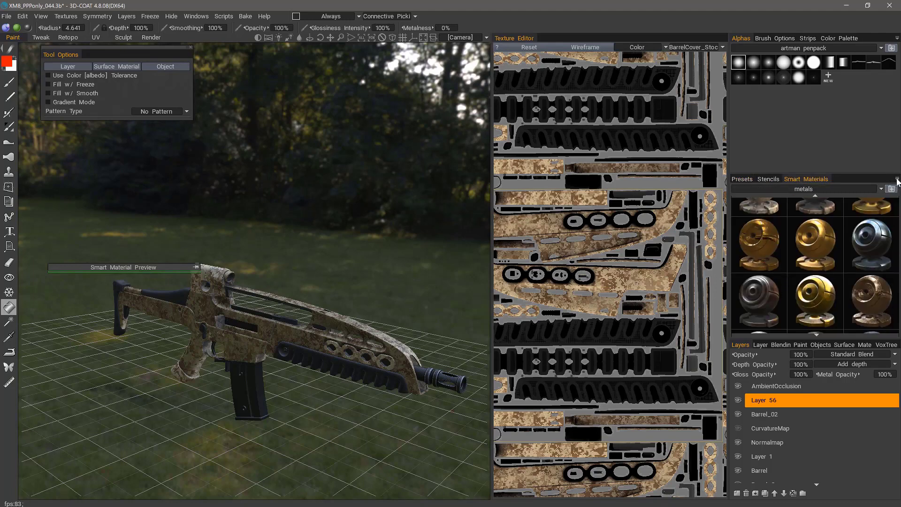
pyautogui.click(896, 180)
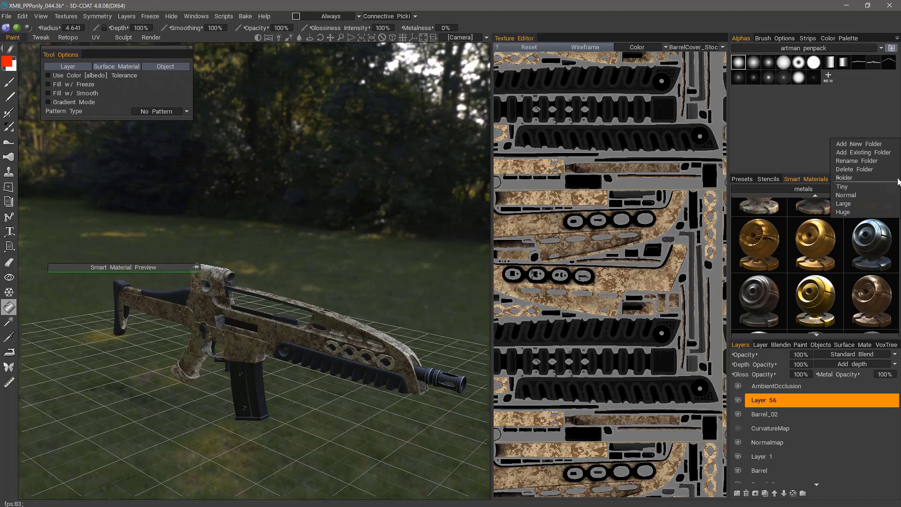
pyautogui.click(859, 195)
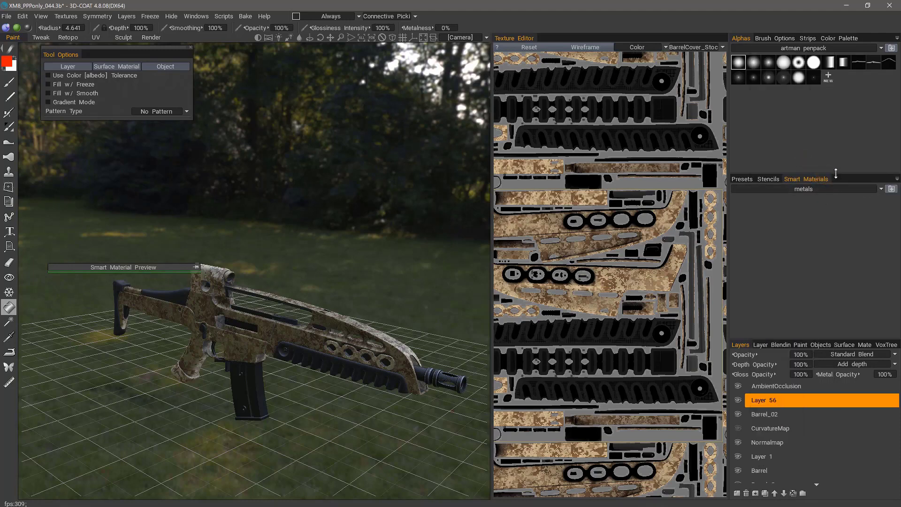
pyautogui.click(897, 180)
pyautogui.moveTo(887, 183)
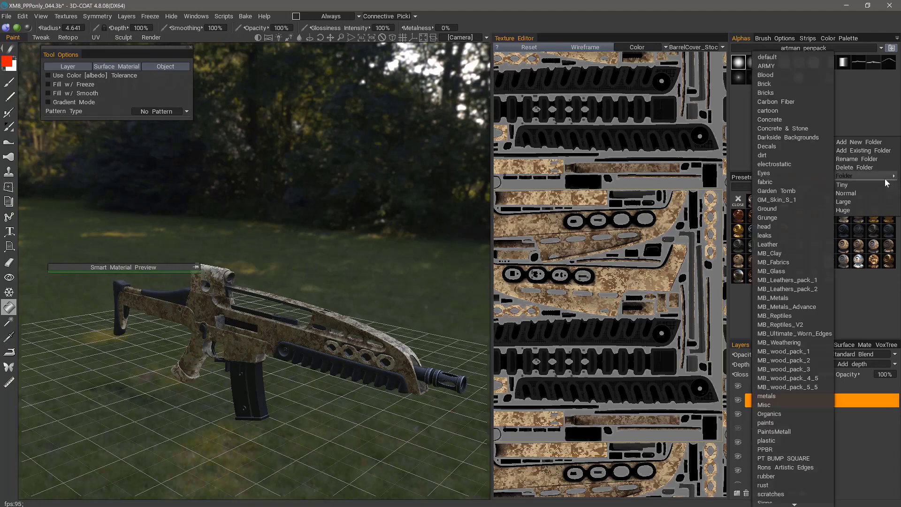
pyautogui.click(766, 396)
pyautogui.scroll(-2, 801, 278)
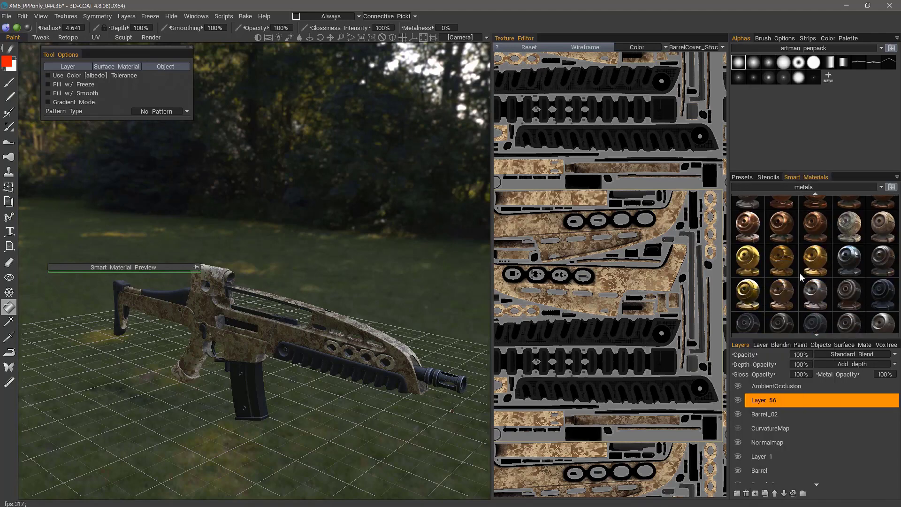
pyautogui.scroll(-4, 801, 278)
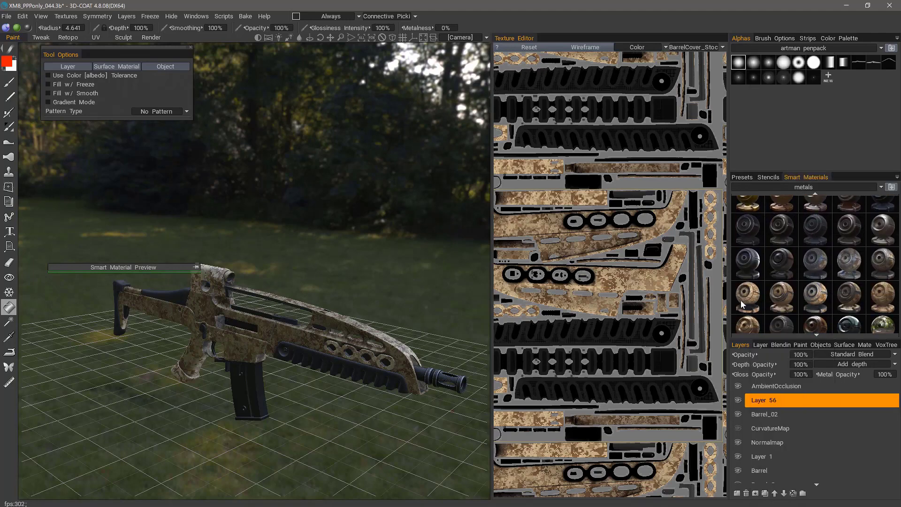
# - Dock the Texture Editor alongside Smart Materials and open the metal_painted camouflage material in the Smart Material Editor
pyautogui.moveTo(751, 300)
pyautogui.moveTo(518, 42); pyautogui.dragTo(791, 184)
pyautogui.scroll(2, 748, 292)
pyautogui.rightClick(748, 291)
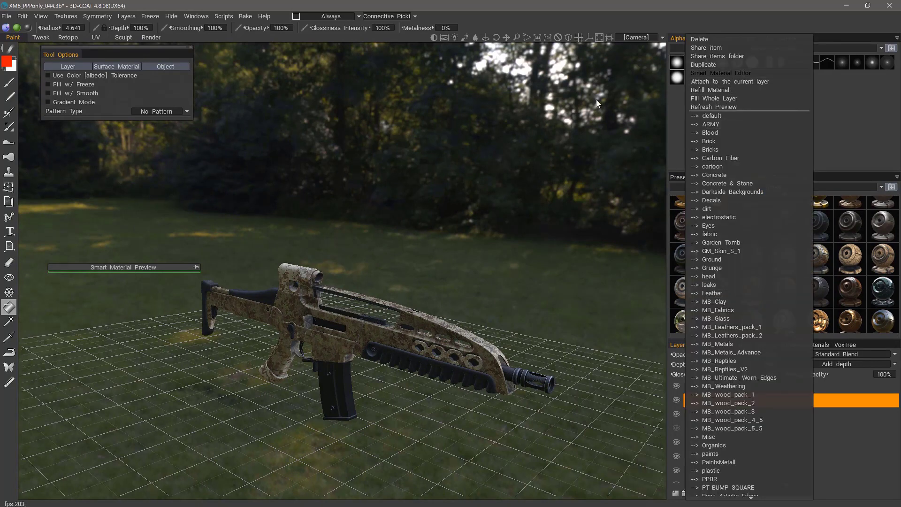
pyautogui.moveTo(519, 51); pyautogui.dragTo(503, 68)
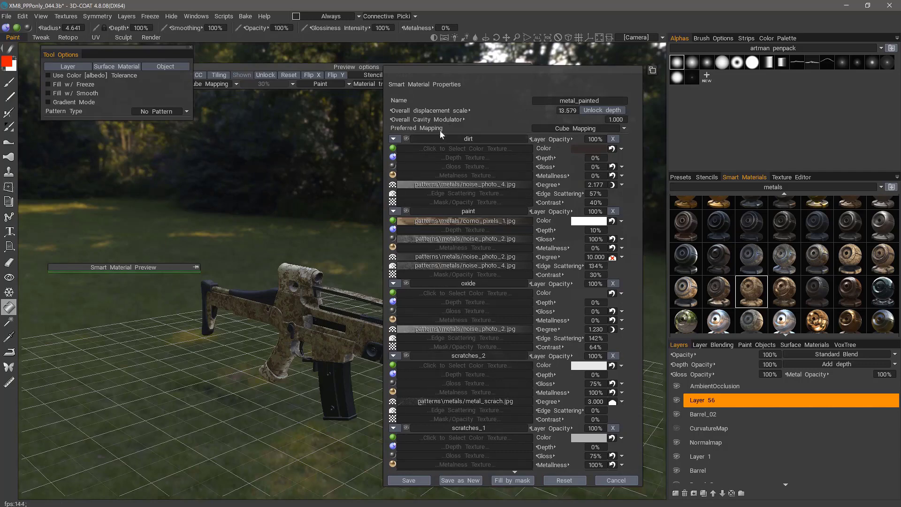
# - Collapse all the layers of the metal_painted material, including dirt, paint, oxide and both scratches layers
pyautogui.click(394, 139)
pyautogui.click(395, 151)
pyautogui.click(399, 236)
pyautogui.click(398, 278)
pyautogui.click(398, 319)
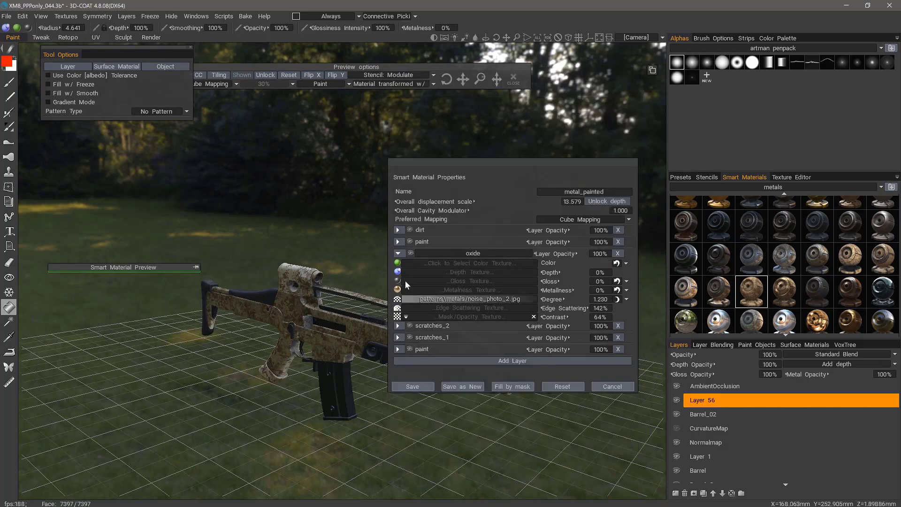
pyautogui.click(398, 253)
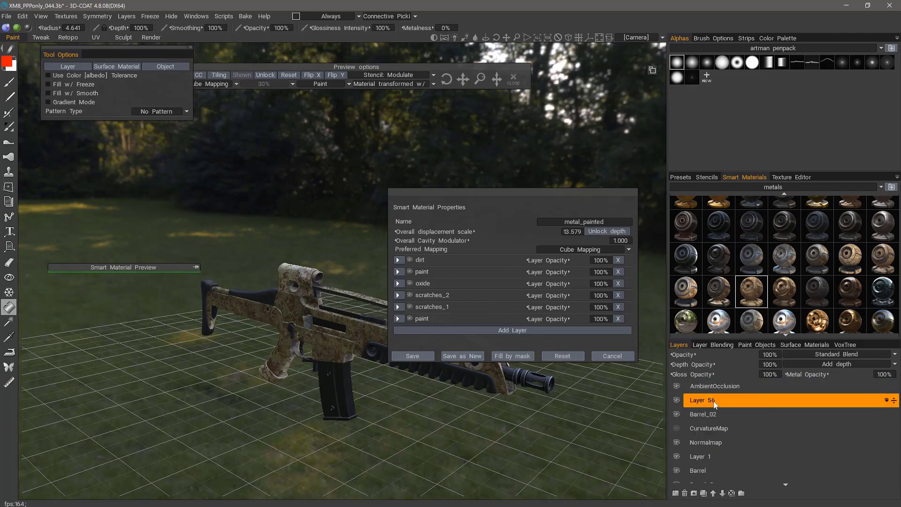
# - Expand the dirt layer and set its color blending to Modulate
pyautogui.click(398, 260)
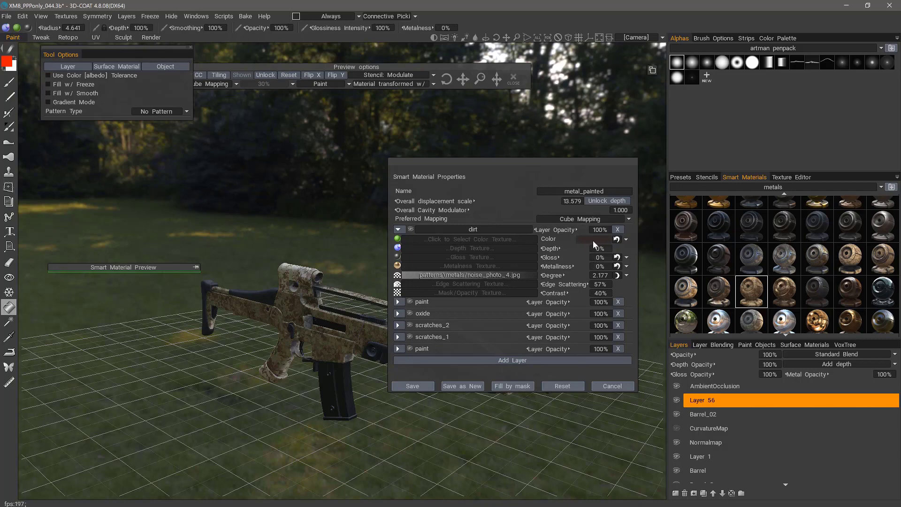
pyautogui.click(627, 241)
pyautogui.click(610, 259)
pyautogui.click(626, 239)
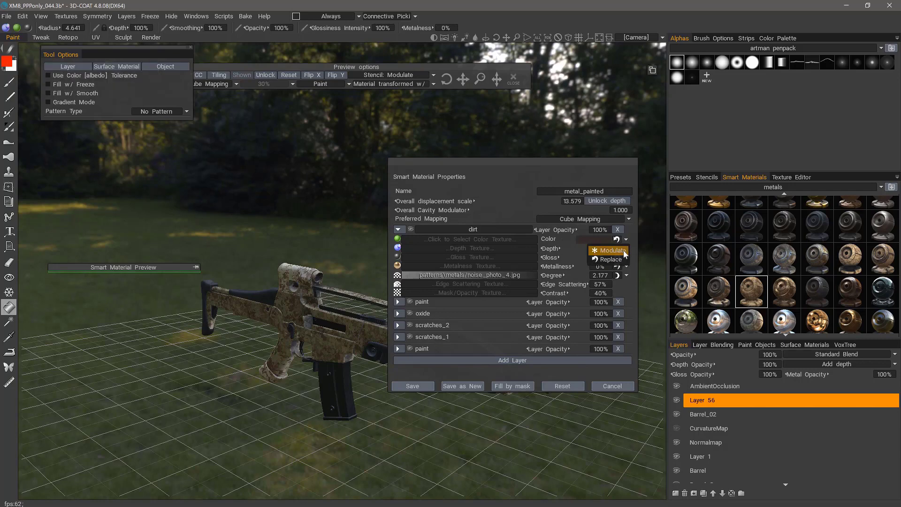
pyautogui.click(605, 256)
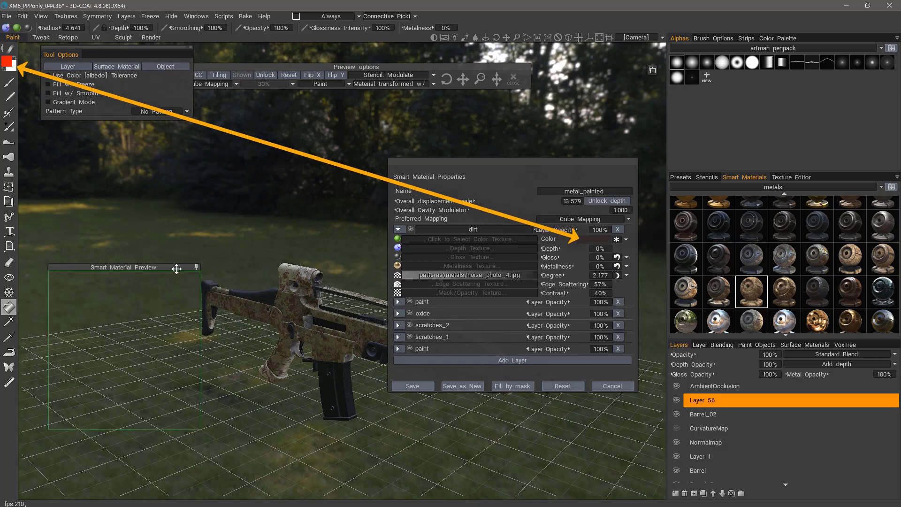
# - Place the material preview over the rifle's stock and grip, try the Always condition on the dirt layer's Degree, and switch it to More on Convex
pyautogui.moveTo(176, 264); pyautogui.dragTo(280, 242)
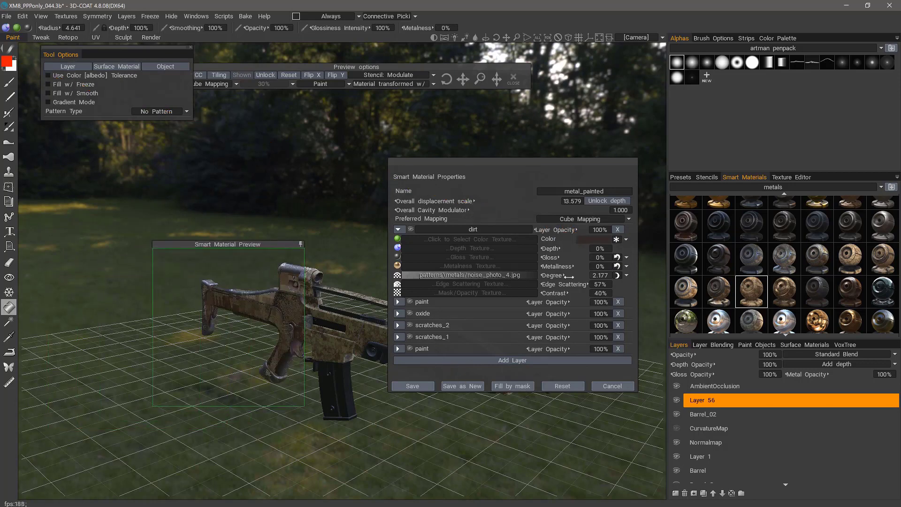
pyautogui.click(626, 275)
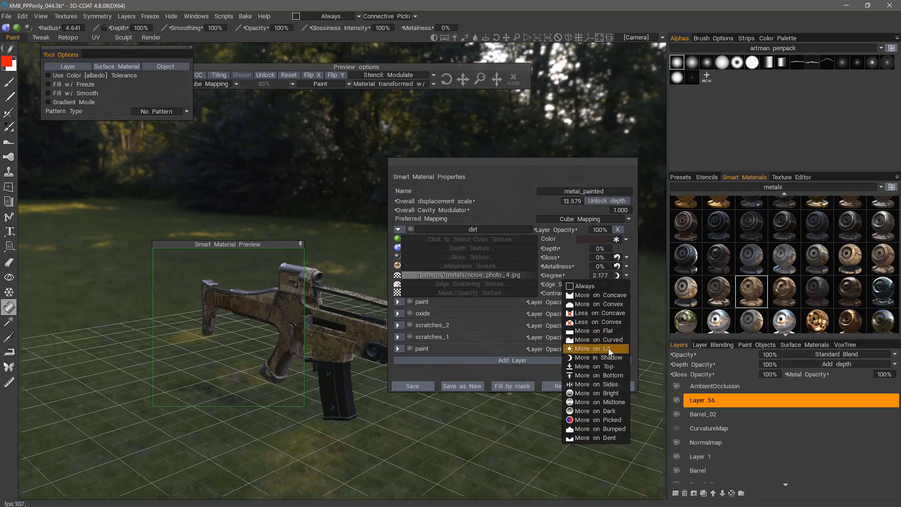
pyautogui.click(605, 287)
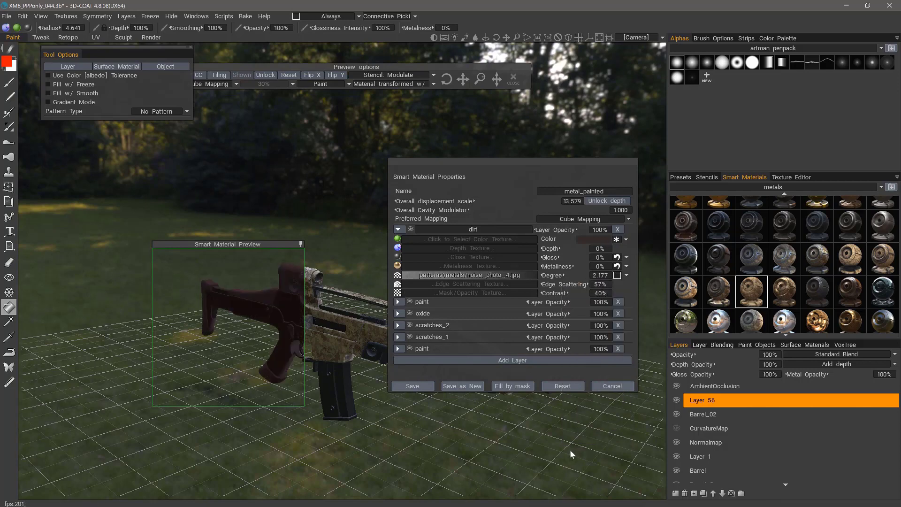
pyautogui.click(626, 276)
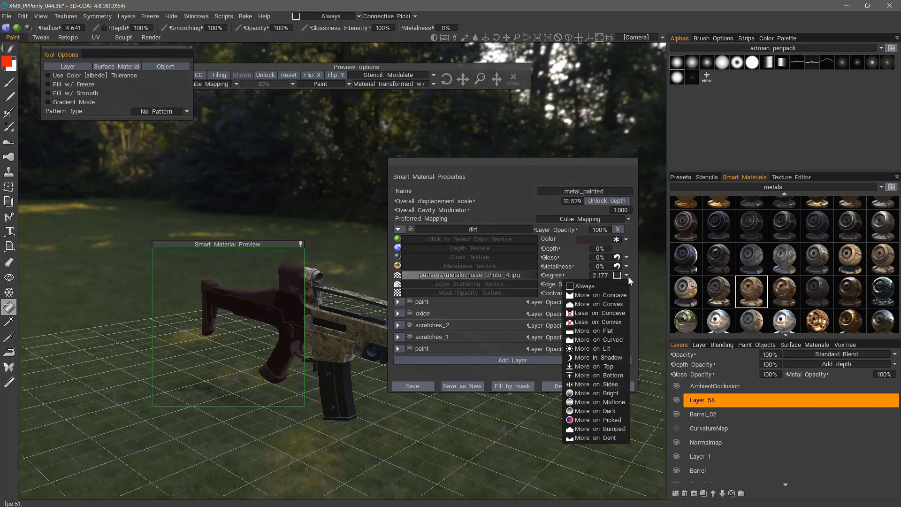
pyautogui.click(613, 305)
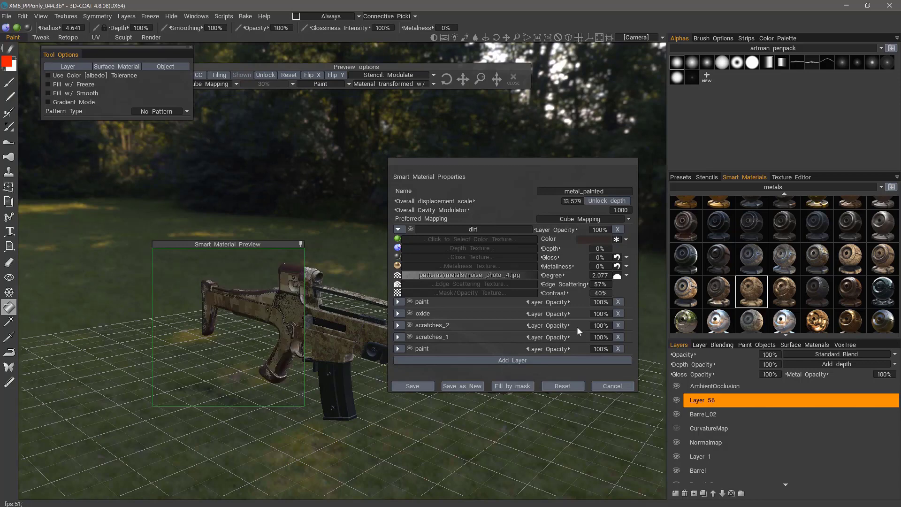
# - Collapse the dirt layer and expand both paint layers, oxide, scratches_2 and scratches_1 to show their settings
pyautogui.click(398, 229)
pyautogui.click(399, 272)
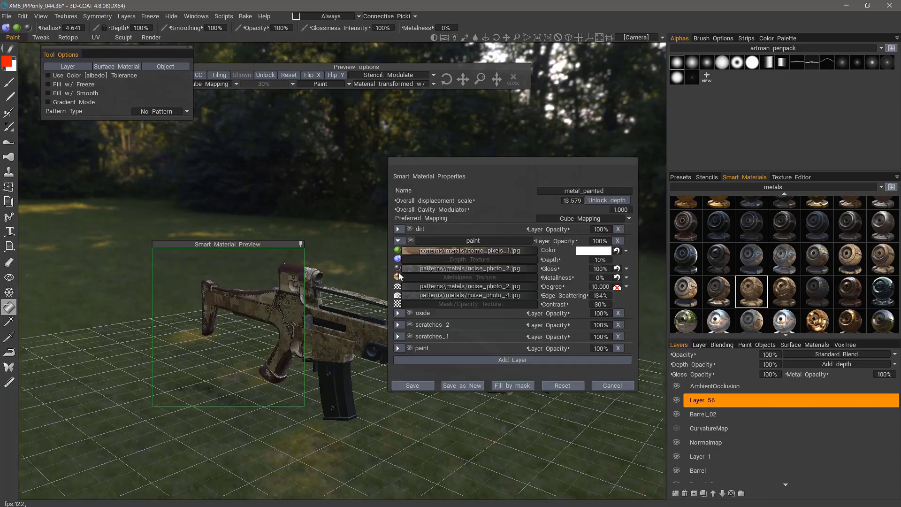
pyautogui.click(398, 313)
pyautogui.click(398, 356)
pyautogui.click(397, 397)
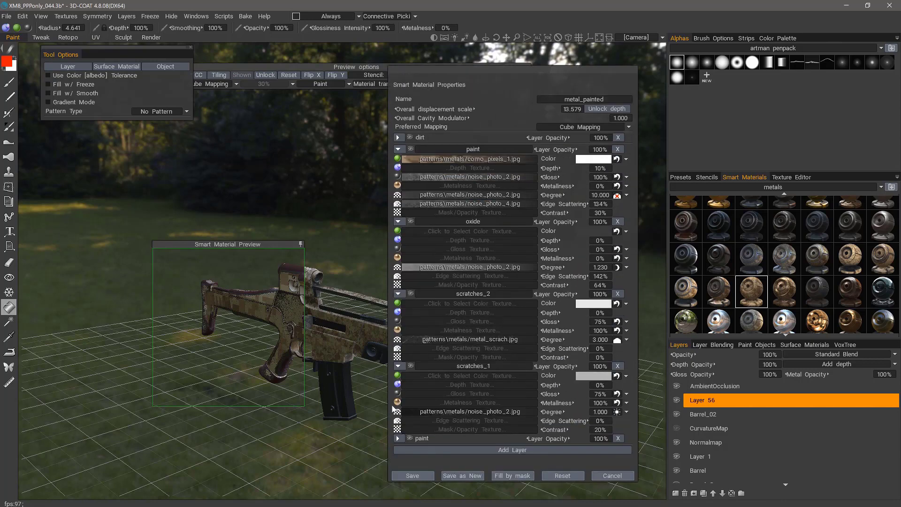
pyautogui.click(393, 438)
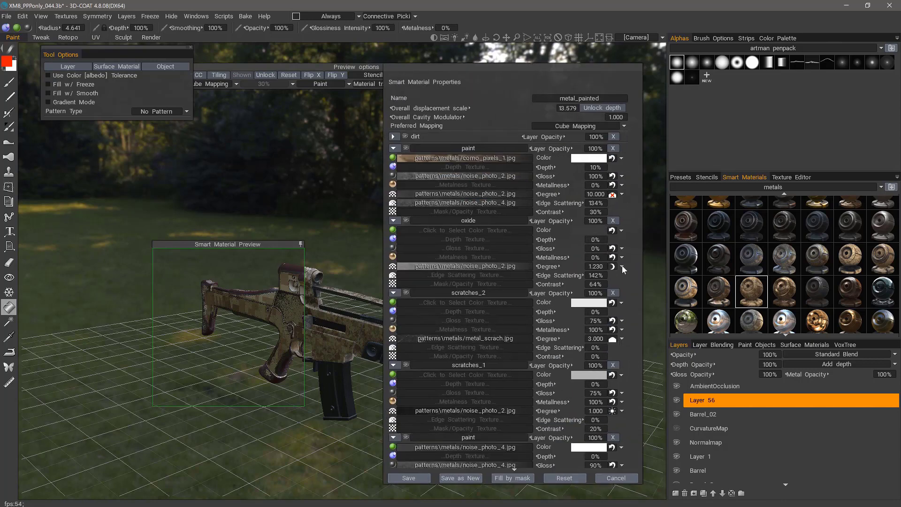
# - Set the upper paint layer's Degree condition to More in Shadow and inspect its assigned textures
pyautogui.click(622, 194)
pyautogui.click(610, 276)
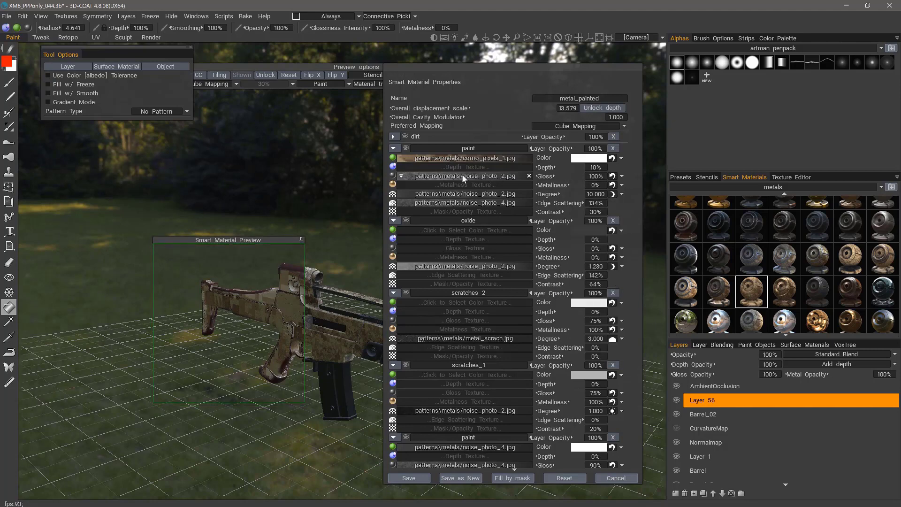
pyautogui.moveTo(455, 176)
pyautogui.moveTo(460, 157)
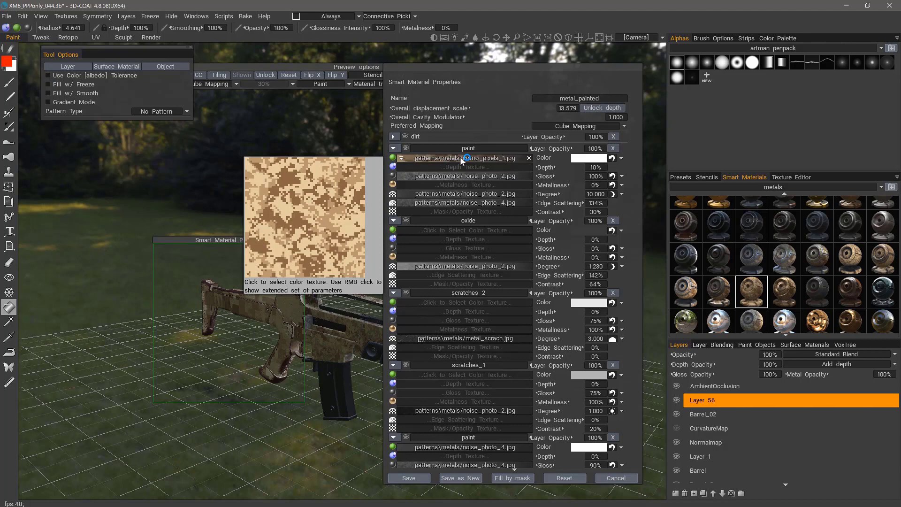
pyautogui.moveTo(460, 194)
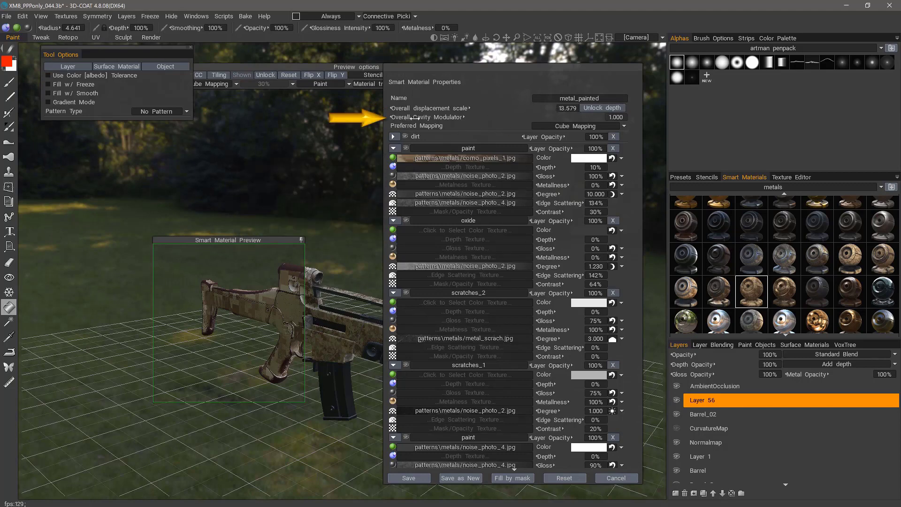
# - Try Overall Cavity Modulator values of 0.694 and 1.535, set it back to 1, view the preferred mapping options and discard the material edits
pyautogui.moveTo(589, 117)
pyautogui.mouseDown()
pyautogui.moveTo(552, 116)
pyautogui.moveTo(561, 118)
pyautogui.mouseUp()
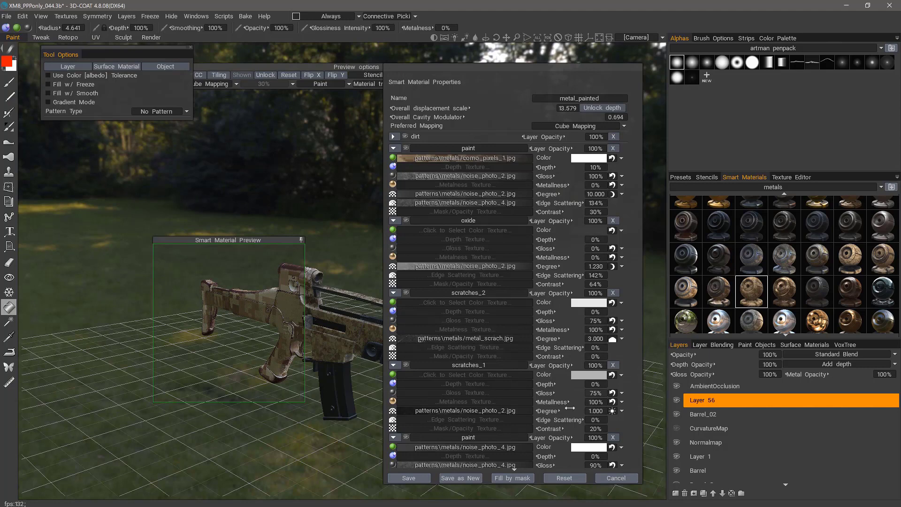
pyautogui.moveTo(584, 120); pyautogui.dragTo(590, 121)
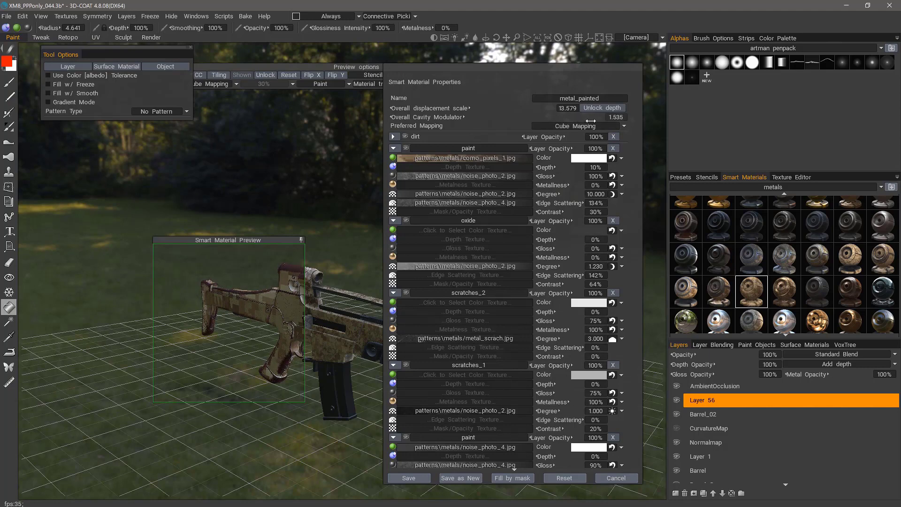
pyautogui.click(622, 118)
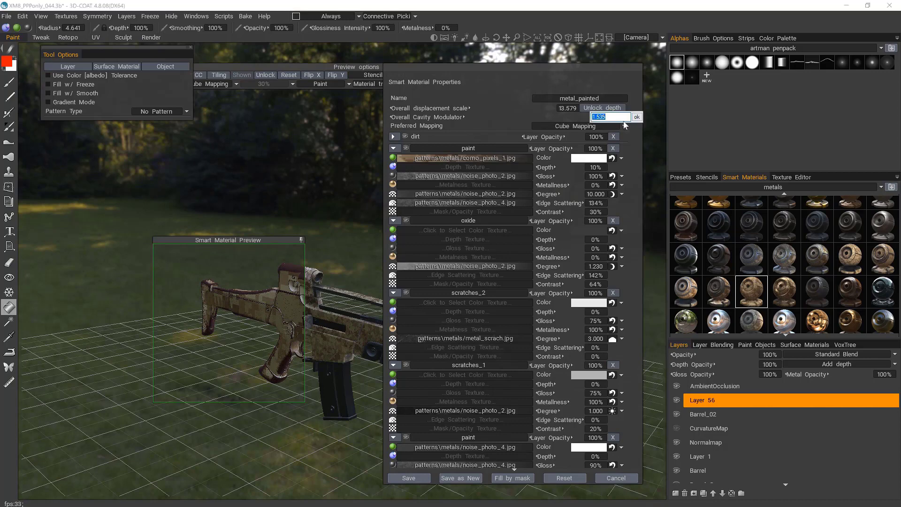
pyautogui.write('1')
pyautogui.press('Return')
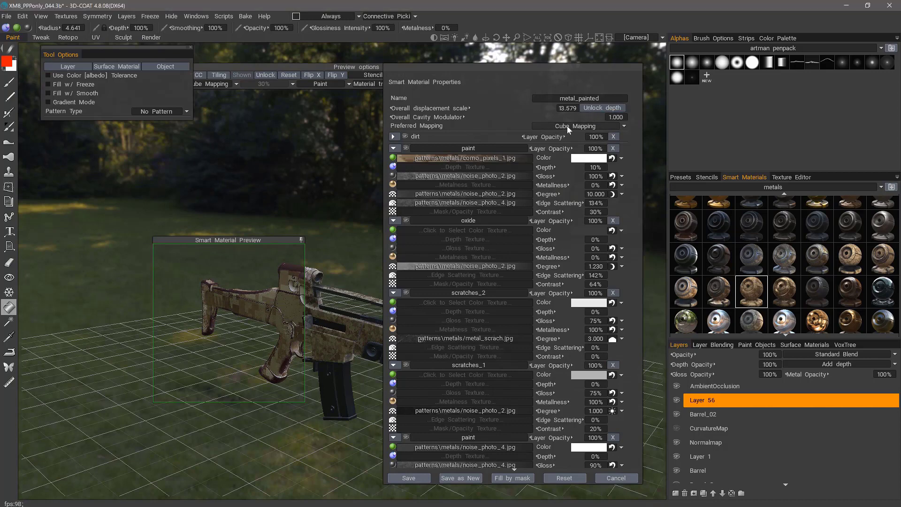
pyautogui.click(624, 126)
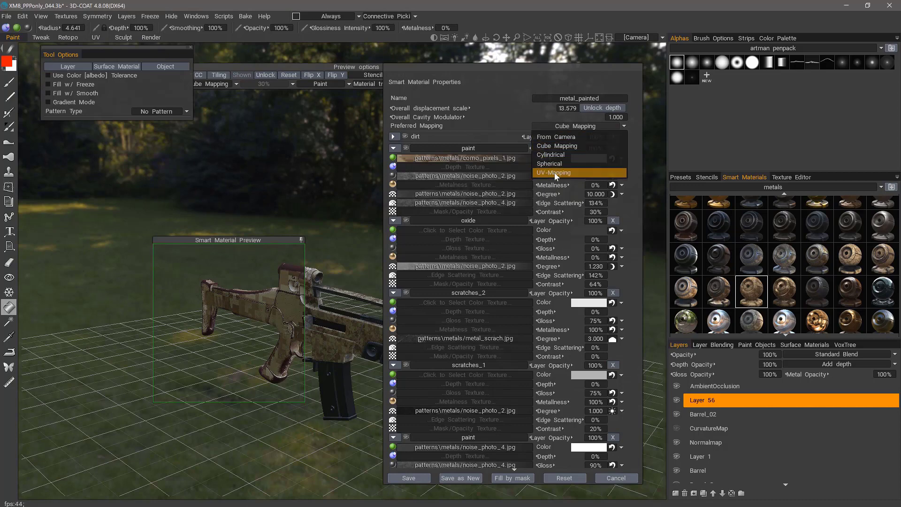
pyautogui.click(606, 479)
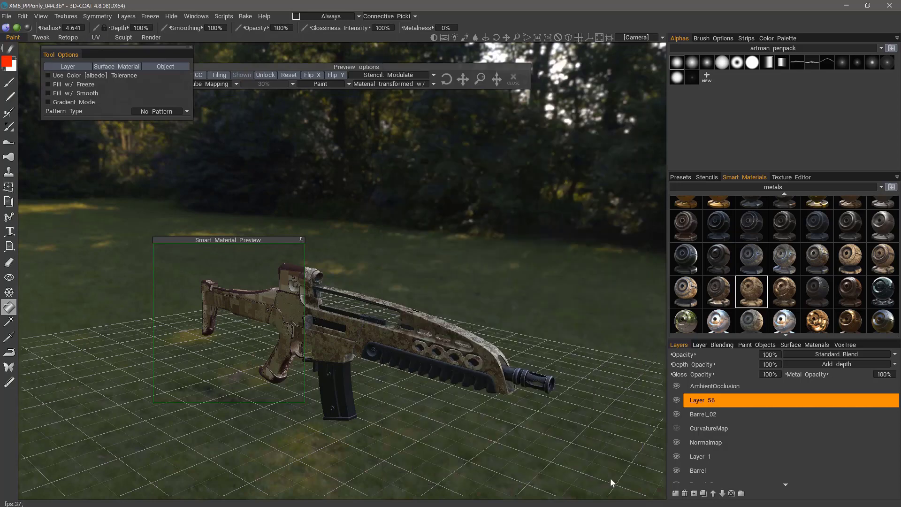
# - Refresh the current material's thumbnail, then select the desert camouflage metal material and preview it over the rifle's handguard
pyautogui.rightClick(754, 299)
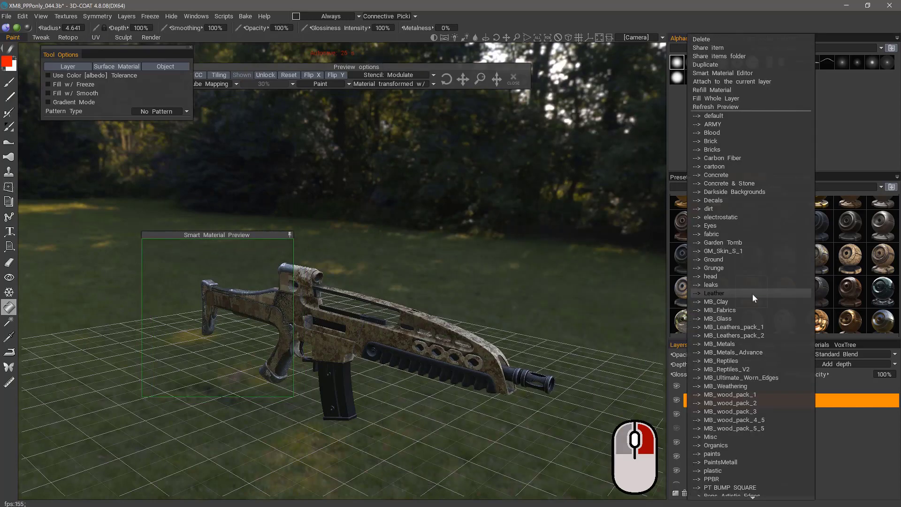
pyautogui.click(735, 108)
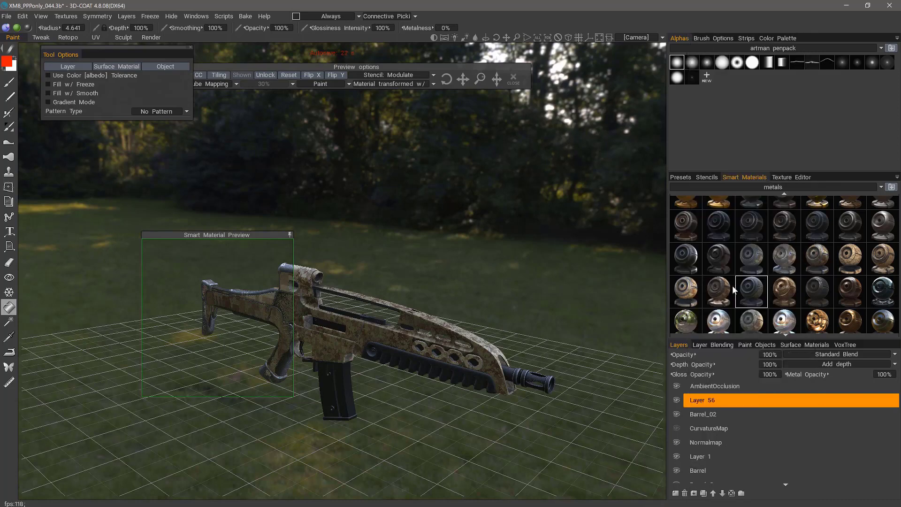
pyautogui.click(851, 259)
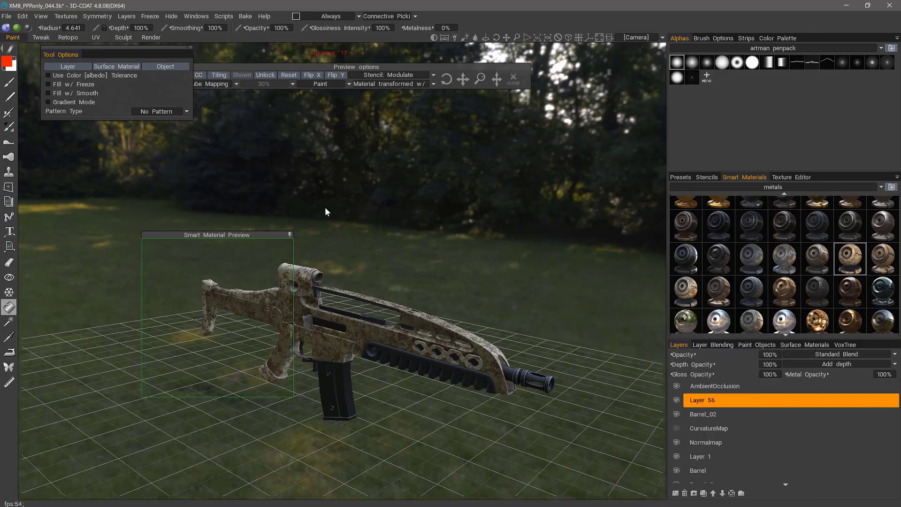
pyautogui.moveTo(267, 238); pyautogui.dragTo(473, 262)
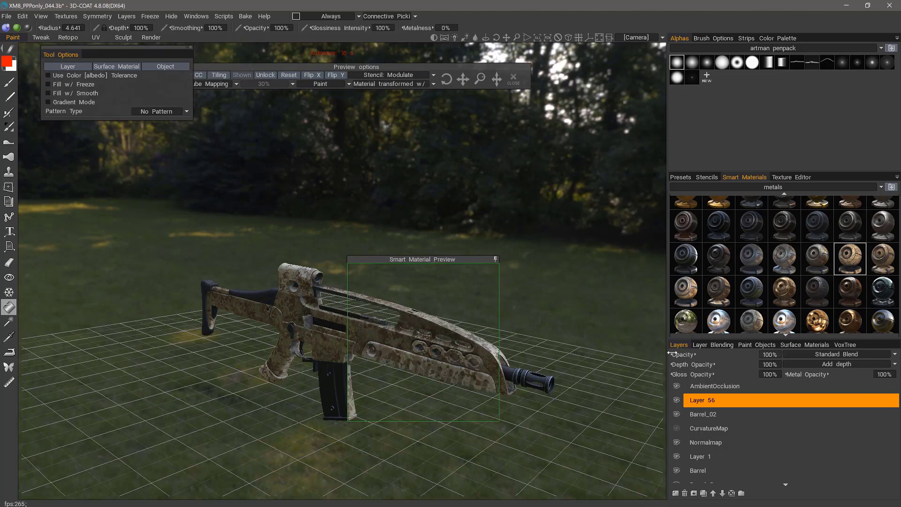
# - Edit the camouflage metal_painted material and hide the Depth, Gloss and Metal channels of its dirt layer
pyautogui.rightClick(833, 263)
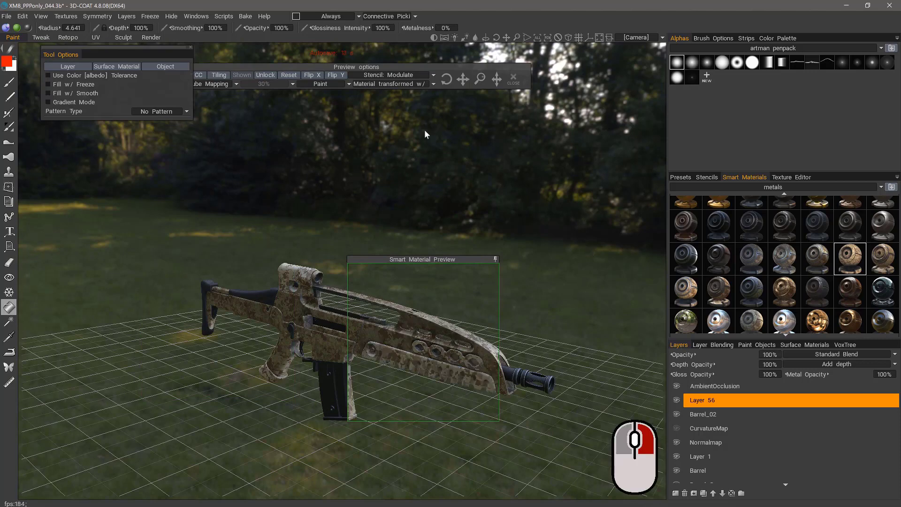
pyautogui.click(802, 73)
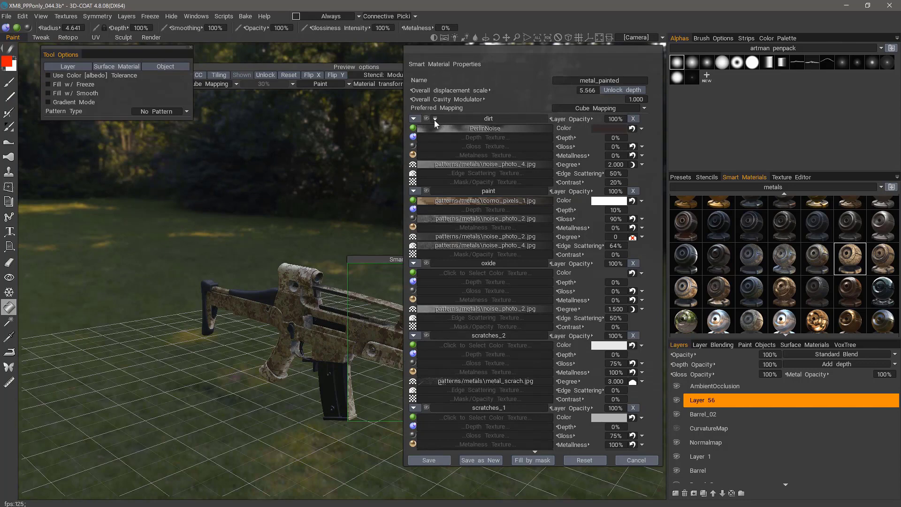
pyautogui.click(435, 119)
pyautogui.click(413, 119)
pyautogui.click(417, 161)
pyautogui.click(418, 169)
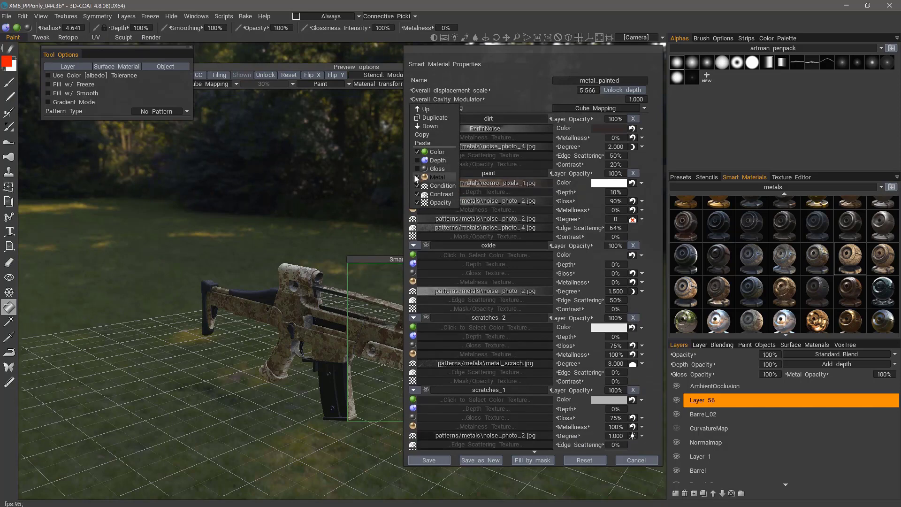
pyautogui.click(417, 177)
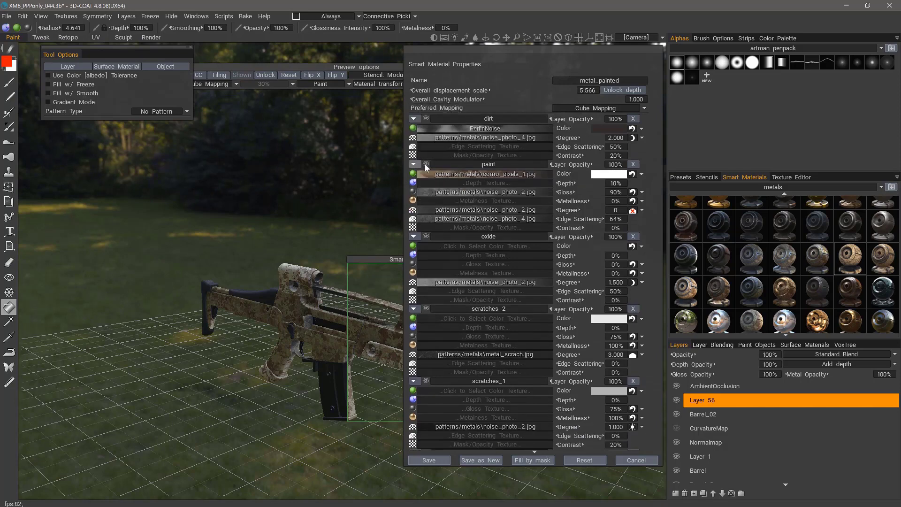
# - Toggle the paint layer's visibility to compare its effect on the rifle preview, then close the material's properties without saving
pyautogui.click(426, 164)
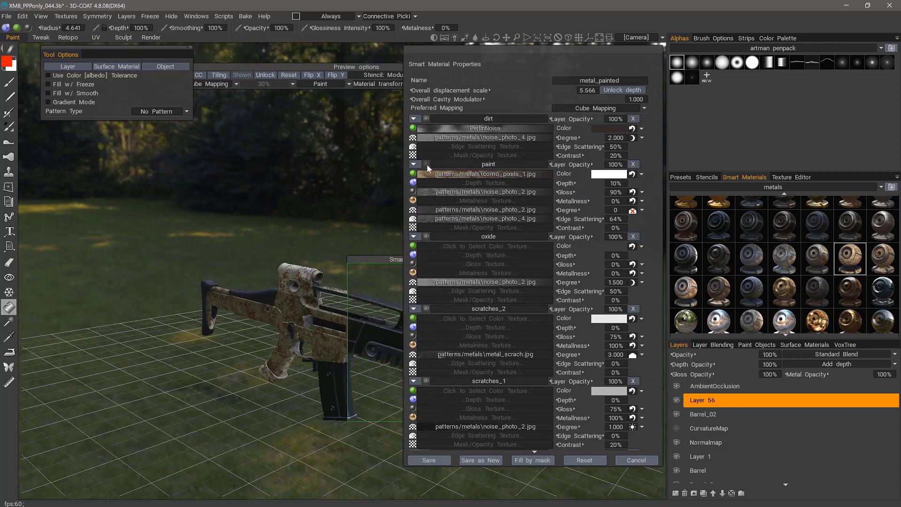
pyautogui.click(426, 165)
pyautogui.moveTo(493, 58); pyautogui.dragTo(581, 79)
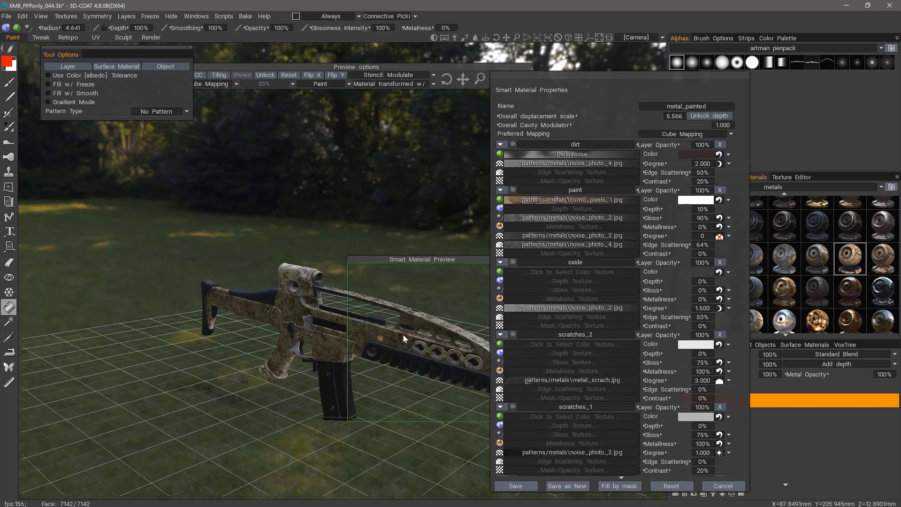
pyautogui.click(514, 190)
pyautogui.click(513, 188)
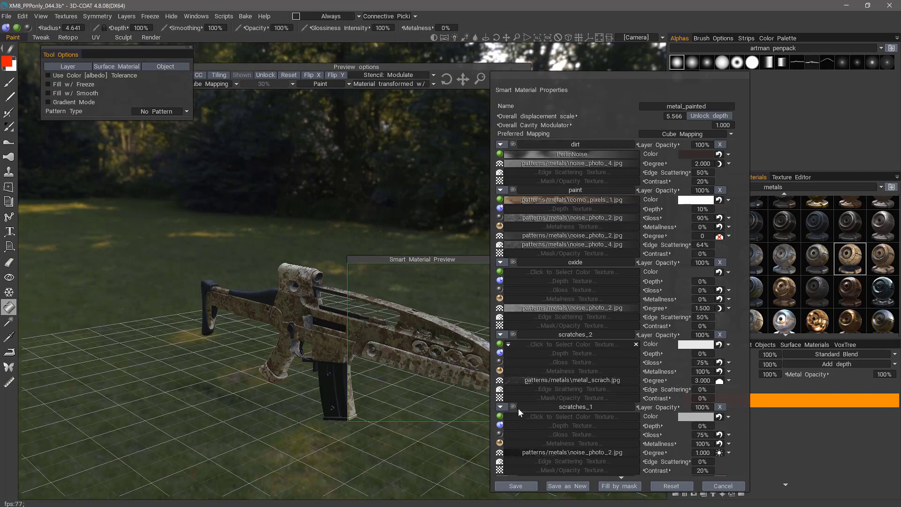
pyautogui.click(723, 485)
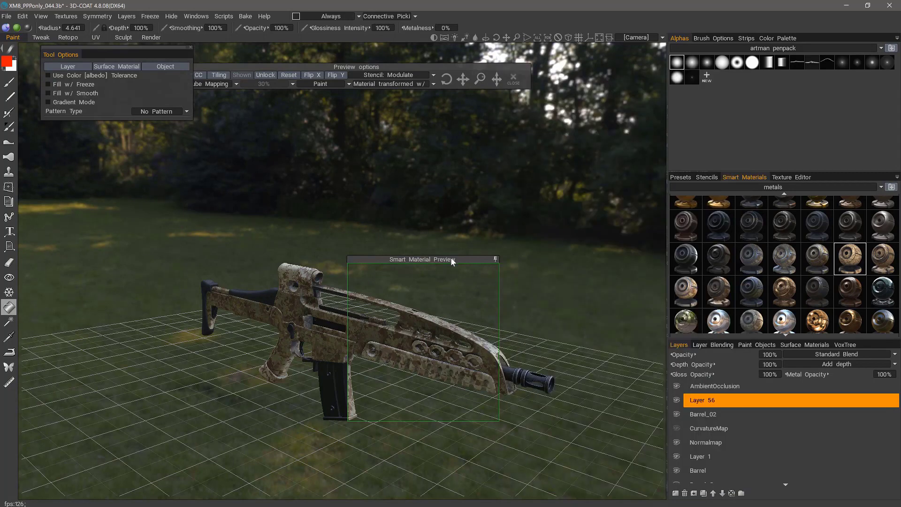
# - Create a new smart material in the metals library, collapse the viewport preview frame and show the enlarged sphere preview beside the properties
pyautogui.moveTo(451, 257); pyautogui.dragTo(457, 250)
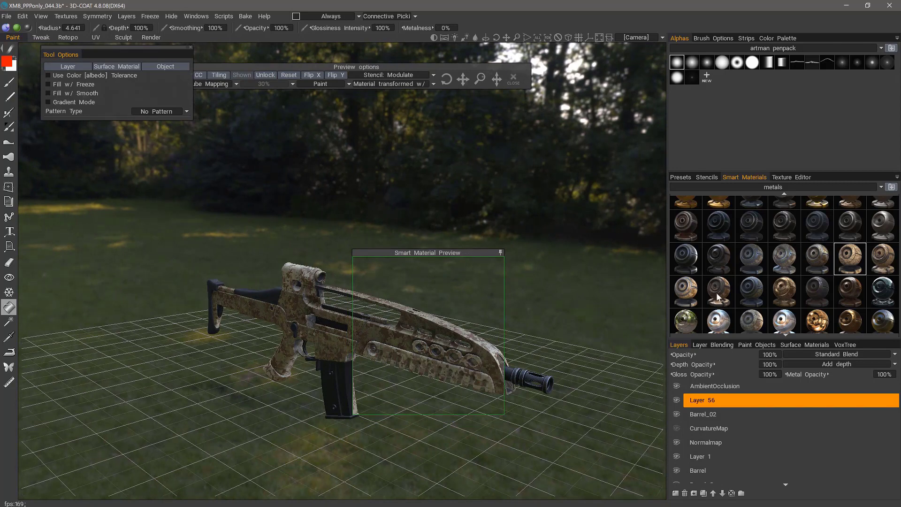
pyautogui.scroll(-2, 716, 292)
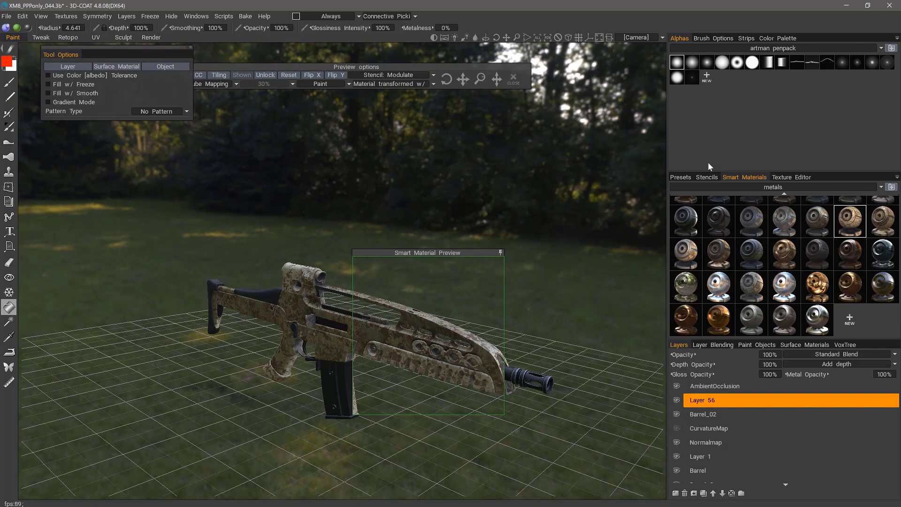
pyautogui.click(851, 321)
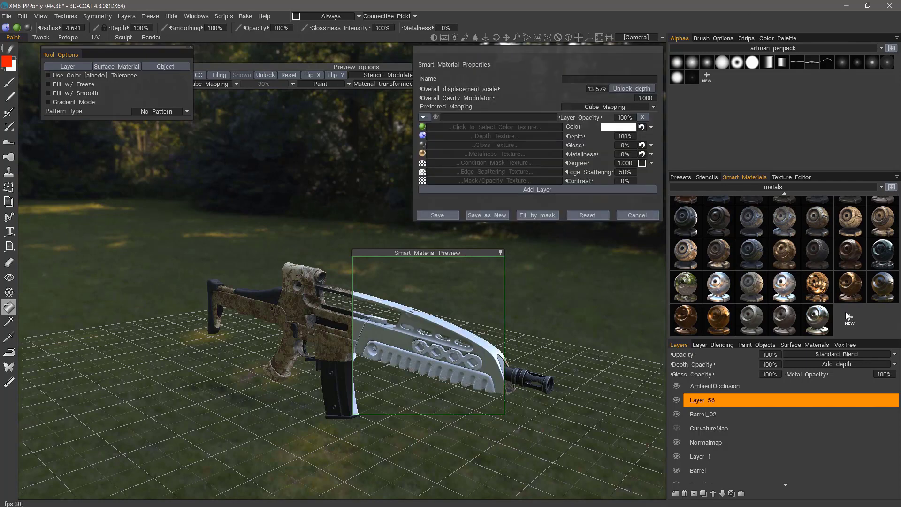
pyautogui.moveTo(500, 254); pyautogui.dragTo(366, 231)
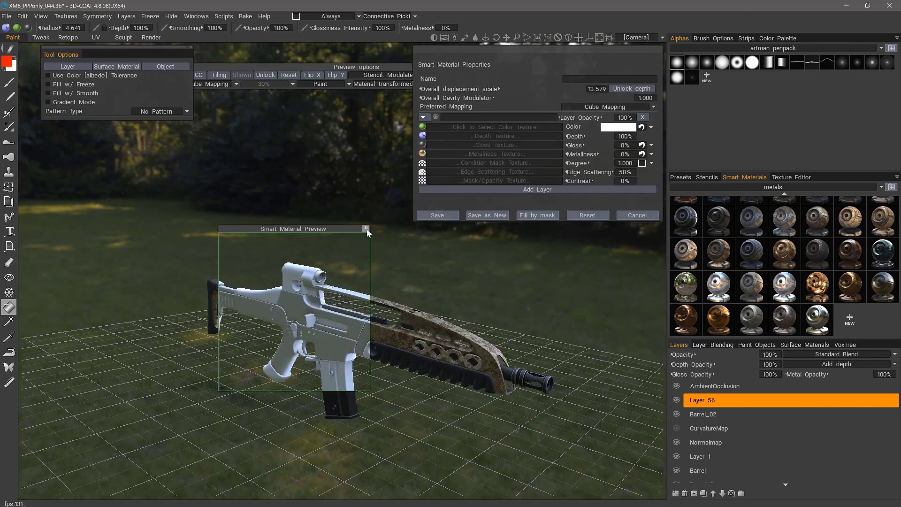
pyautogui.click(367, 229)
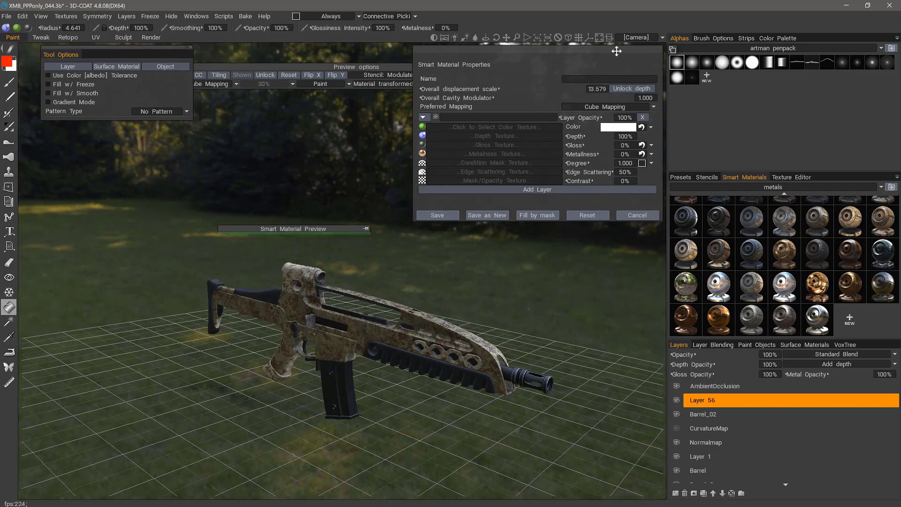
pyautogui.moveTo(616, 50); pyautogui.dragTo(548, 104)
pyautogui.click(604, 104)
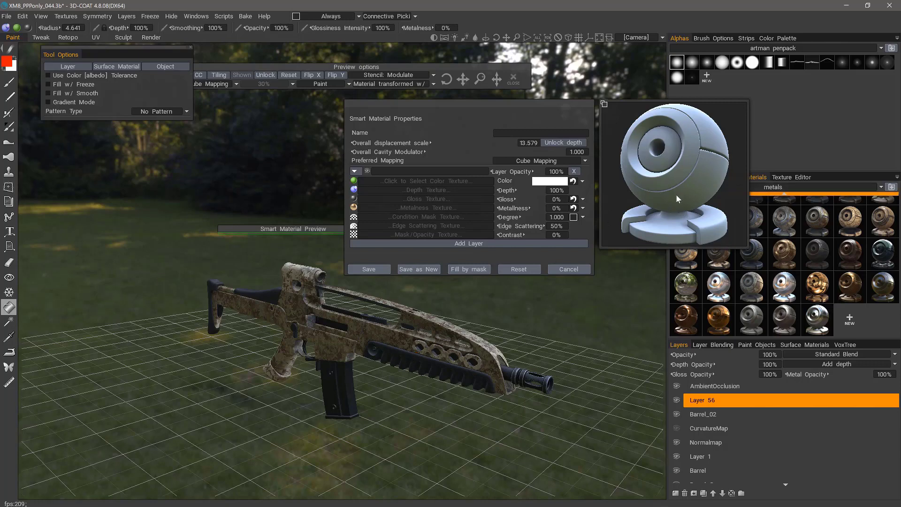
# - Set the new material's layer color to a bright, saturated red
pyautogui.click(549, 184)
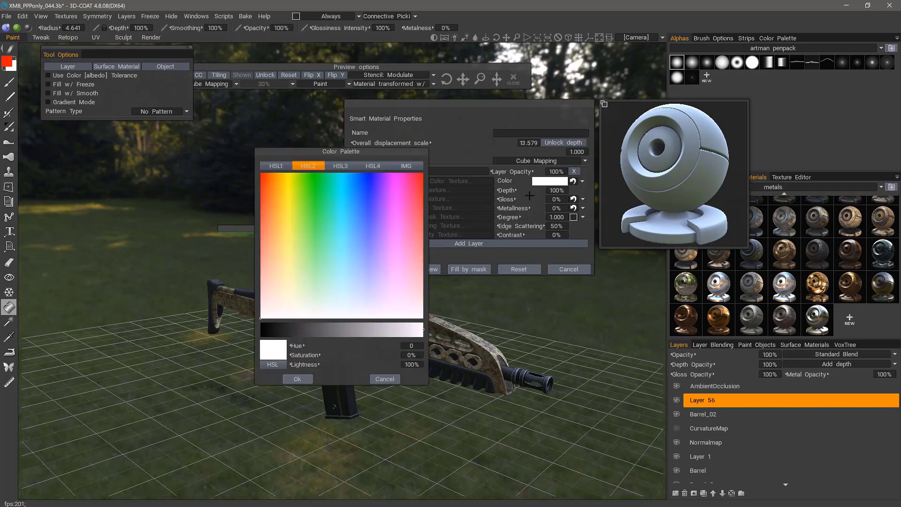
pyautogui.moveTo(421, 200); pyautogui.dragTo(423, 173)
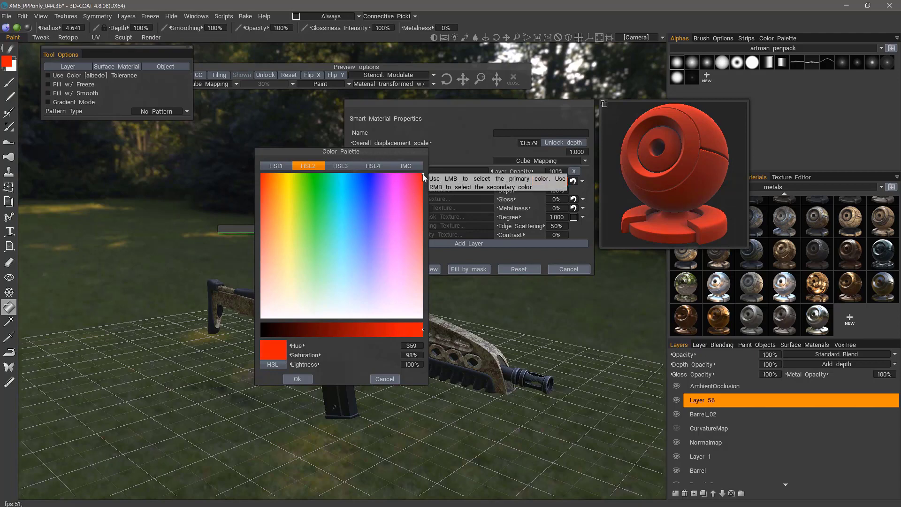
pyautogui.click(299, 380)
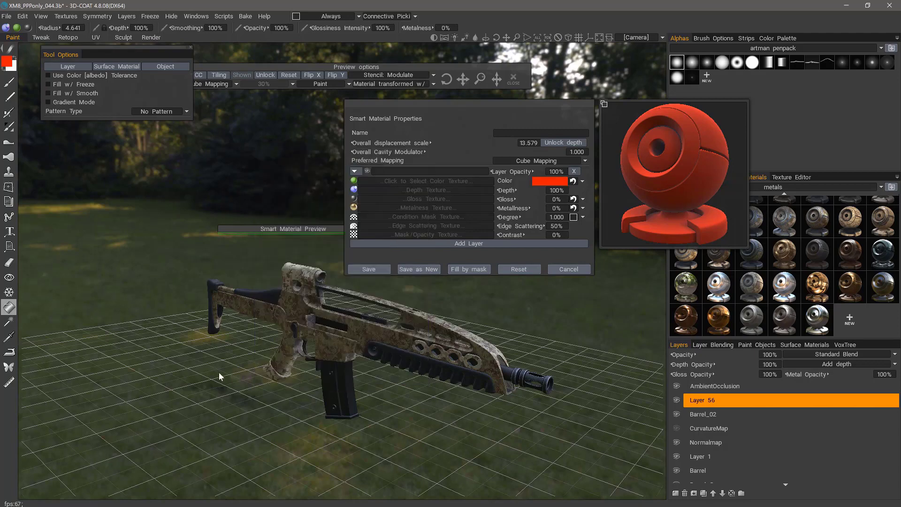
# - Change the new material's layer color to a muted tan with hue 46.686, saturation 31% and lightness 44%
pyautogui.click(561, 183)
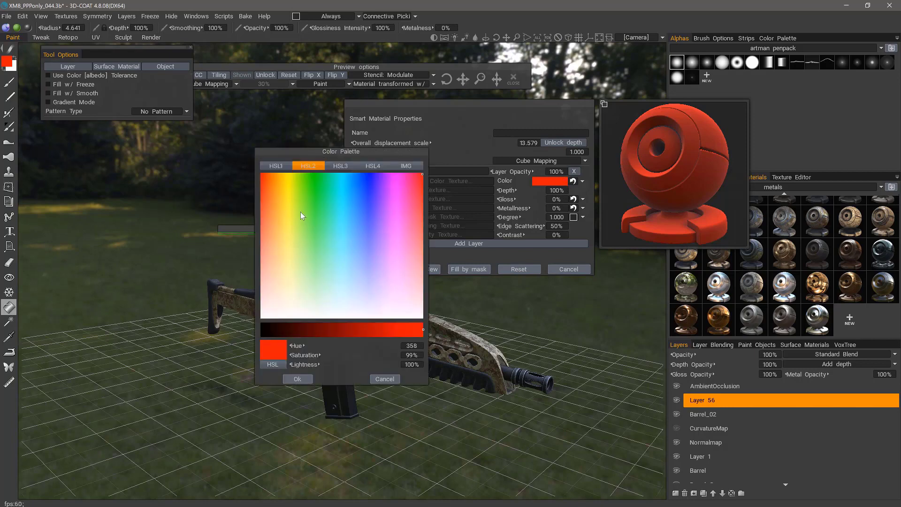
pyautogui.moveTo(283, 187); pyautogui.dragTo(279, 188)
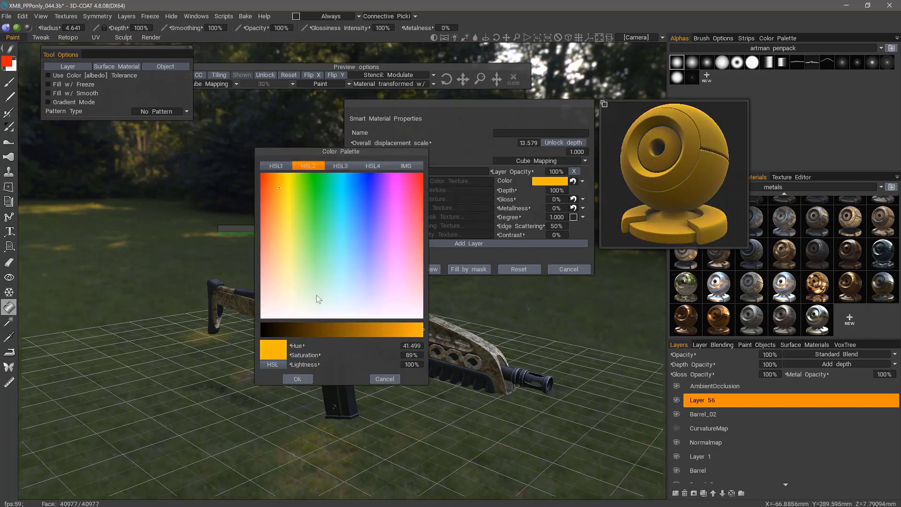
pyautogui.click(342, 329)
pyautogui.click(278, 208)
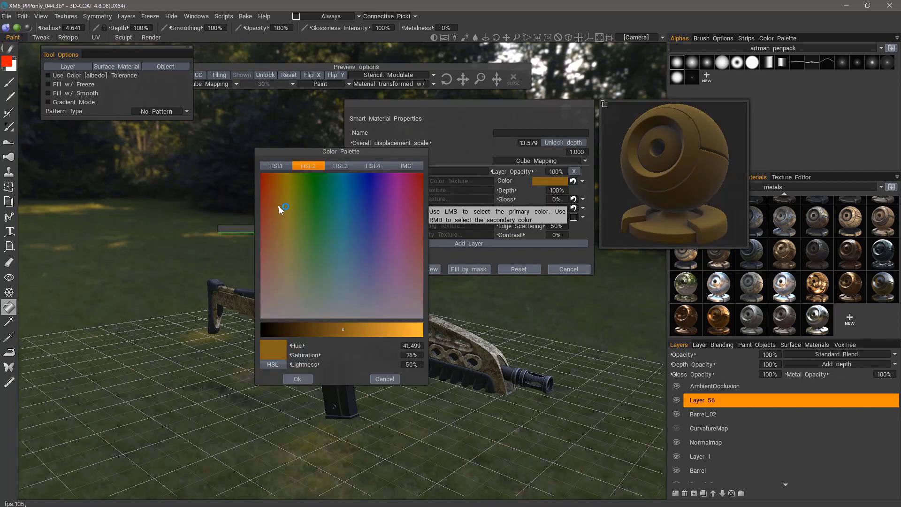
pyautogui.click(283, 269)
pyautogui.moveTo(283, 269)
pyautogui.mouseDown()
pyautogui.moveTo(281, 249)
pyautogui.moveTo(281, 272)
pyautogui.mouseUp()
pyautogui.click(332, 329)
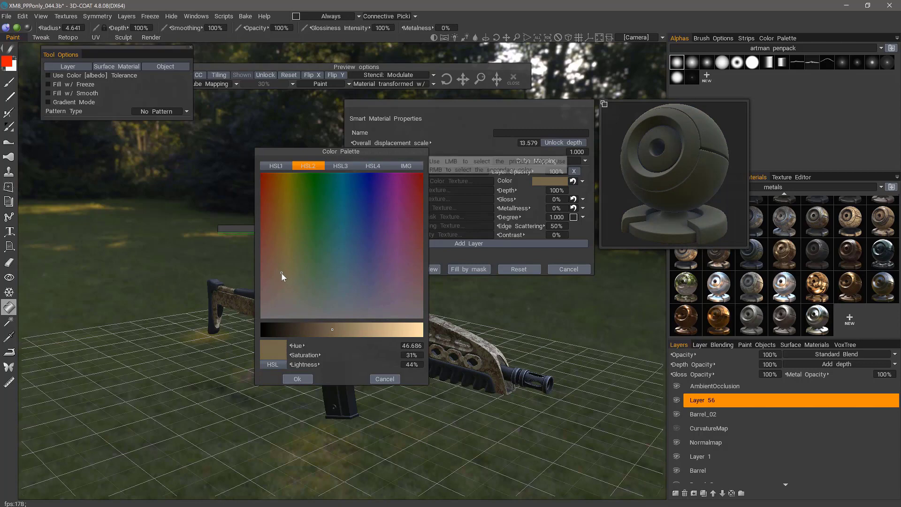
pyautogui.click(297, 379)
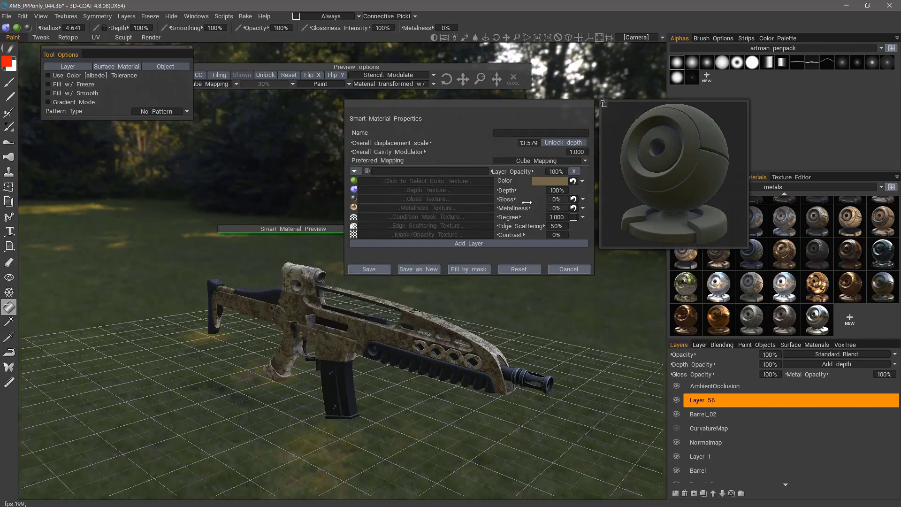
# - Assign Sitework.Planting.Gravel.Crushed.jpg from the Concrete & Stone masks folder as the layer's depth texture and open its texture adjustments
pyautogui.click(426, 190)
pyautogui.moveTo(524, 82); pyautogui.dragTo(524, 310)
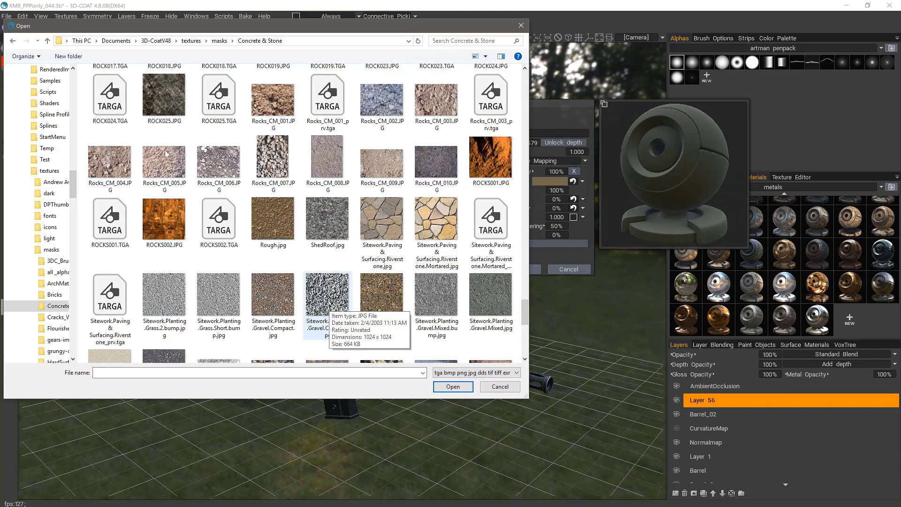
pyautogui.doubleClick(327, 303)
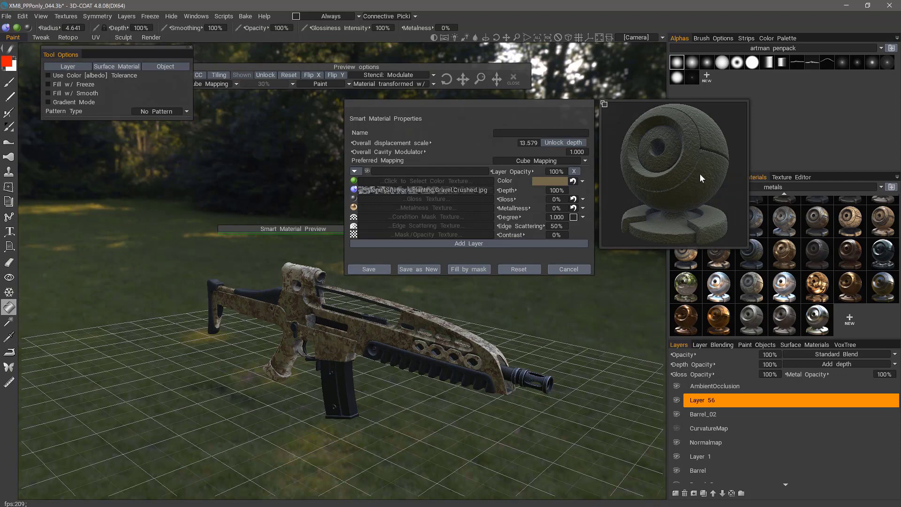
pyautogui.click(362, 190)
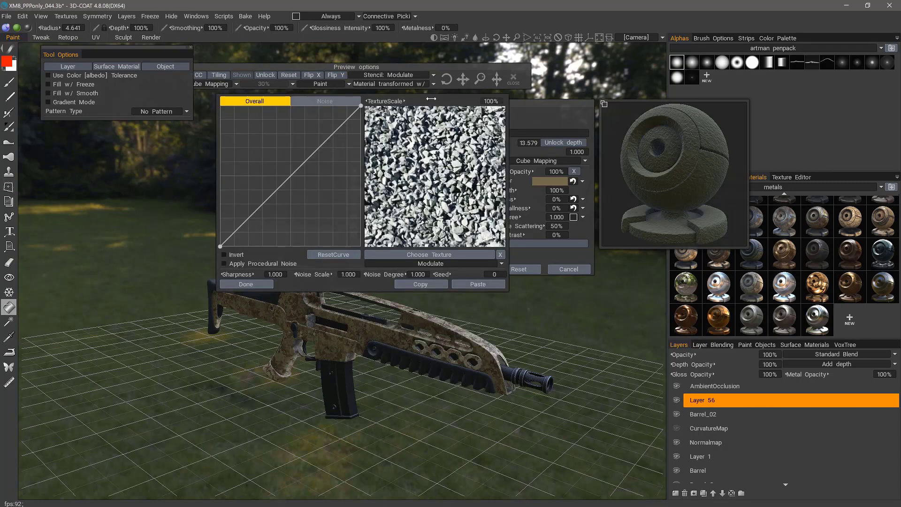
# - Set the depth texture's scale to 38% and add a raised, smooth control point to the upper part of the overall curve
pyautogui.moveTo(431, 99); pyautogui.dragTo(420, 121)
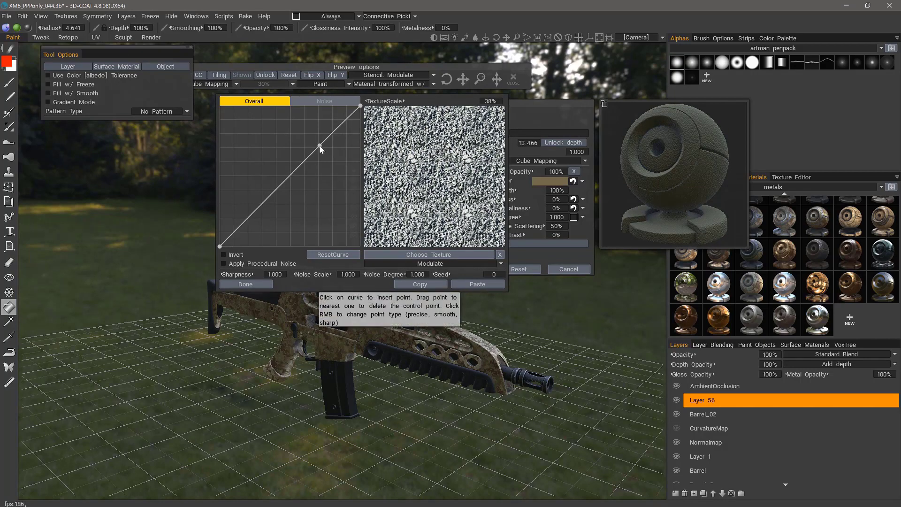
pyautogui.moveTo(321, 146); pyautogui.dragTo(306, 139)
pyautogui.rightClick(308, 139)
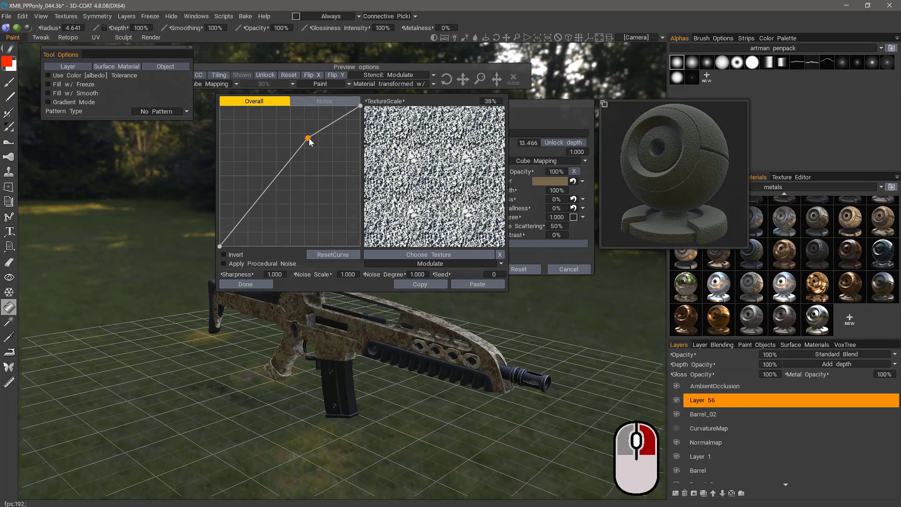
pyautogui.rightClick(308, 139)
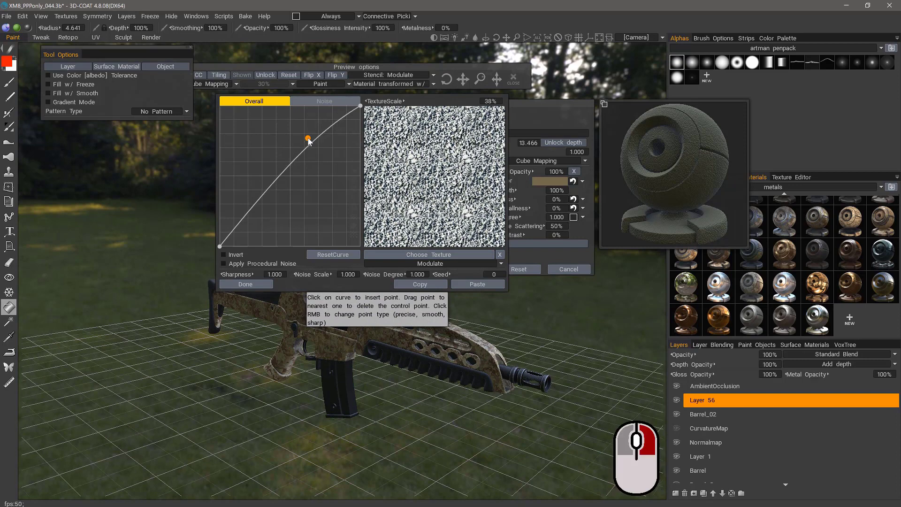
pyautogui.moveTo(308, 138); pyautogui.dragTo(301, 130)
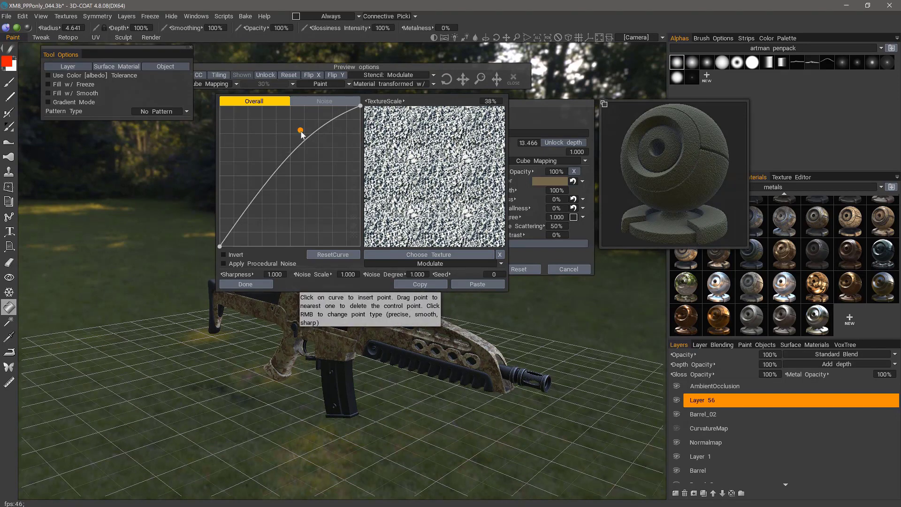
pyautogui.rightClick(301, 132)
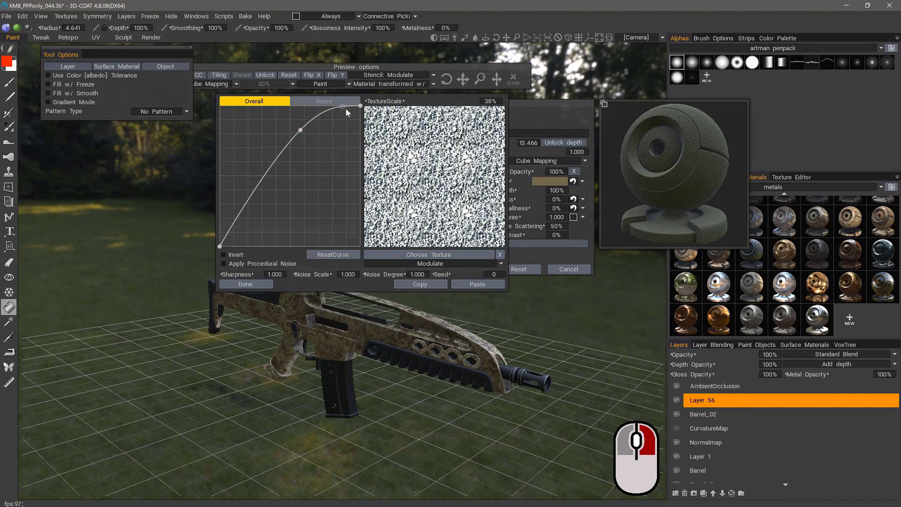
pyautogui.rightClick(301, 132)
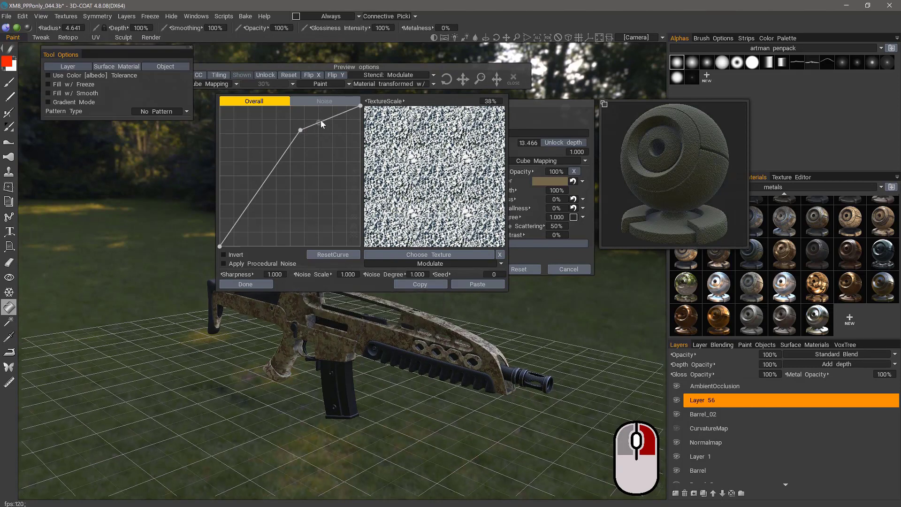
pyautogui.rightClick(301, 132)
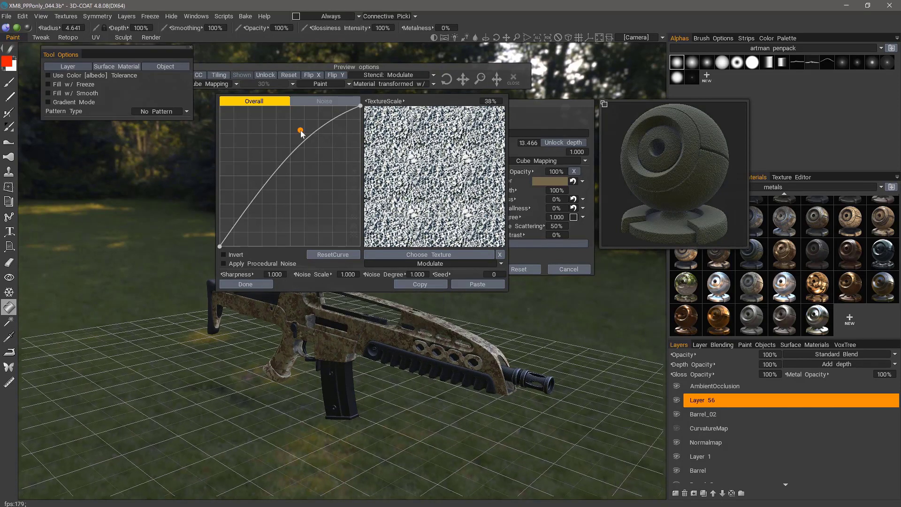
# - Shape the overall curve into a gentle S by shifting the upper point and adding a lowered point near the dark end
pyautogui.moveTo(301, 131); pyautogui.dragTo(318, 125)
pyautogui.click(251, 210)
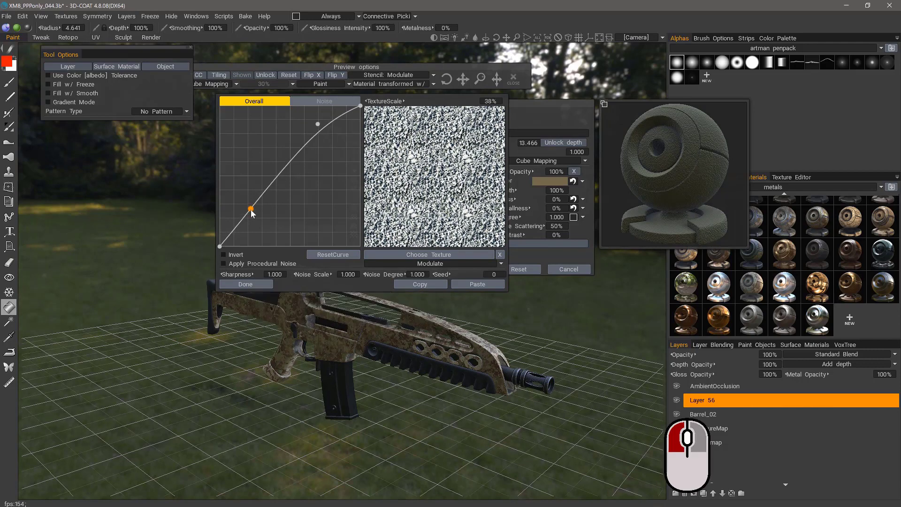
pyautogui.moveTo(251, 211); pyautogui.dragTo(259, 216)
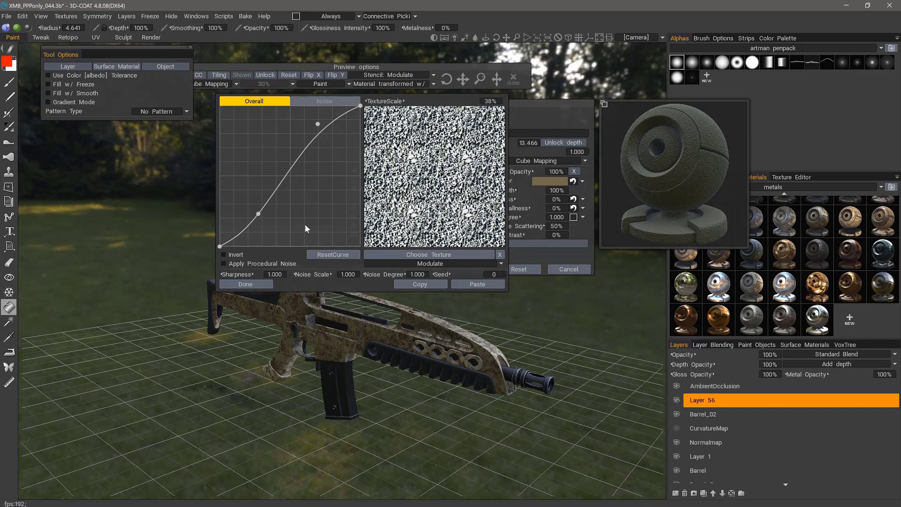
# - Enable procedural noise on the depth texture, trying the Invert option and checking the separate noise curve
pyautogui.click(224, 264)
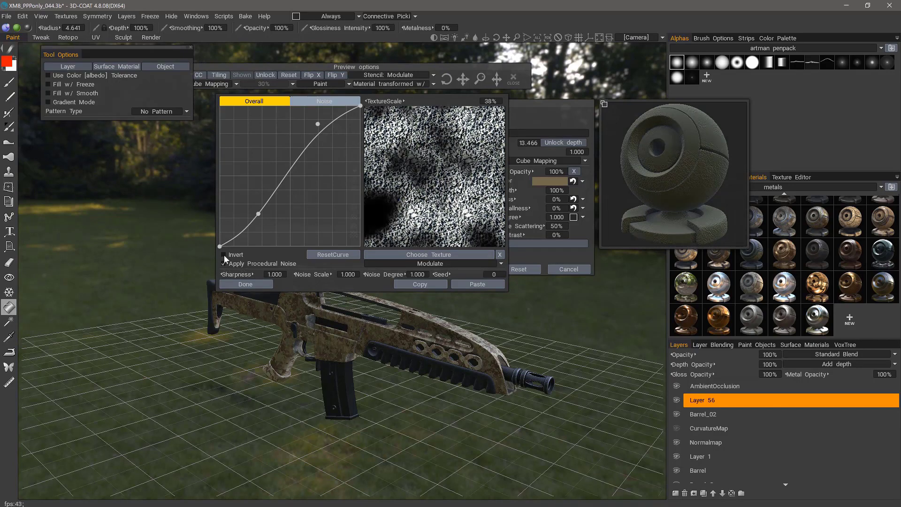
pyautogui.click(224, 255)
pyautogui.click(225, 255)
pyautogui.click(323, 104)
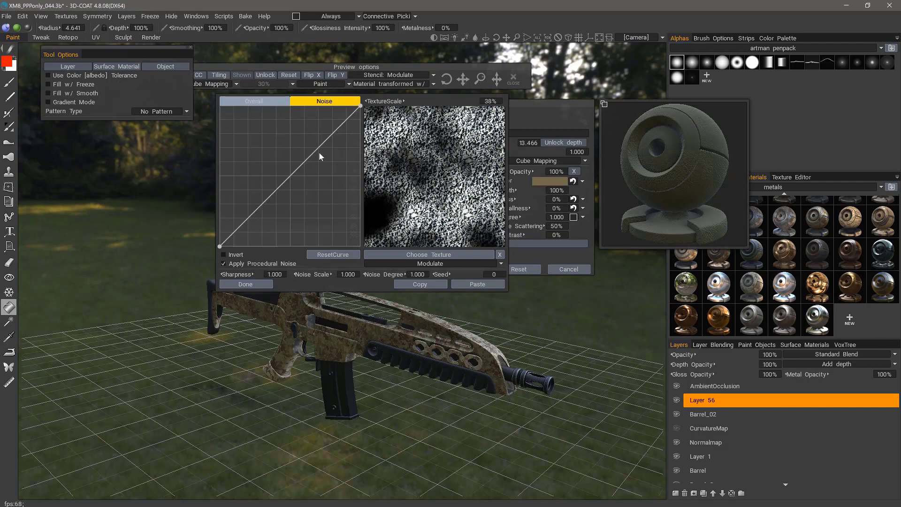
pyautogui.click(261, 103)
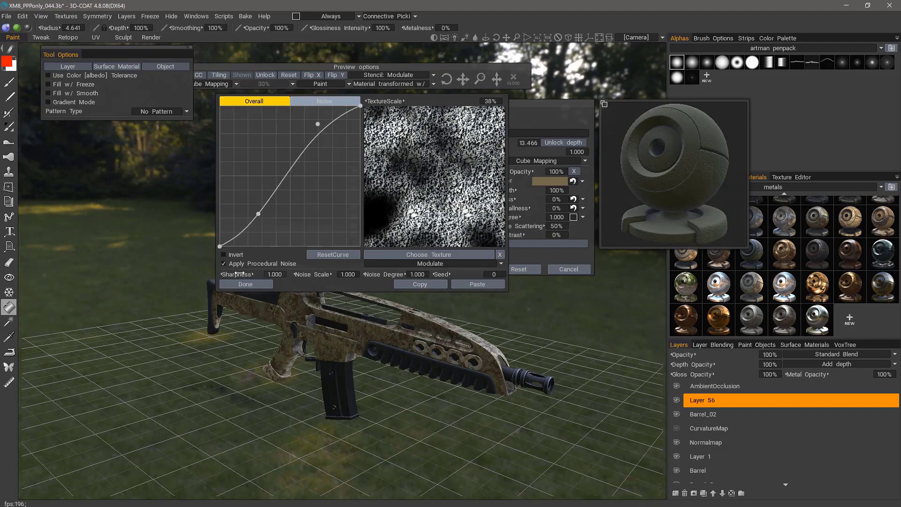
# - Set the depth texture's noise blending mode to Modulate 2X
pyautogui.click(443, 263)
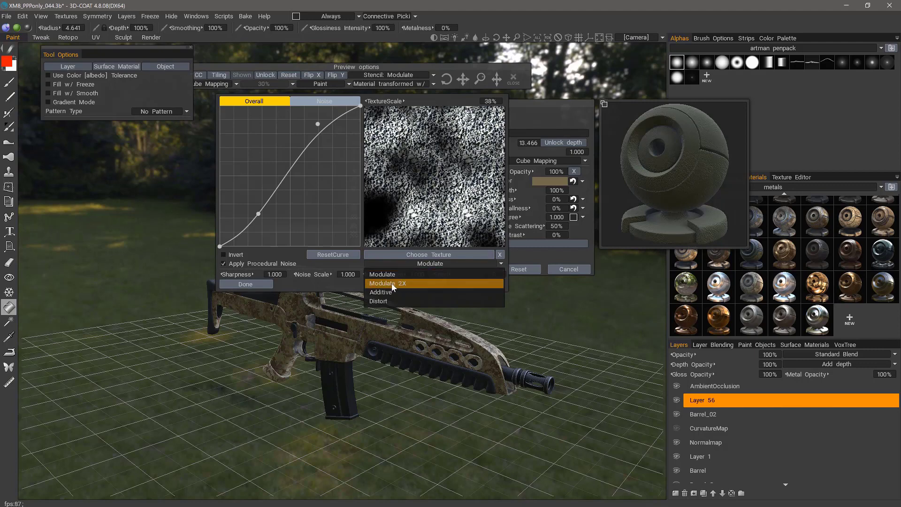
pyautogui.click(394, 287)
pyautogui.click(445, 263)
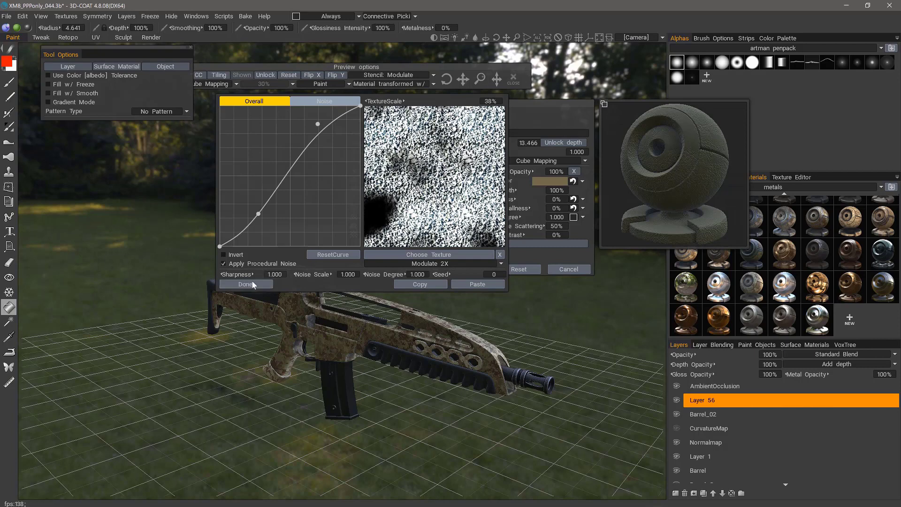
# - Set sharpness to 0.880, noise degree to 0.490, seed to 327 and noise scale to 2.445, and accept the texture adjustments
pyautogui.moveTo(273, 278); pyautogui.dragTo(213, 271)
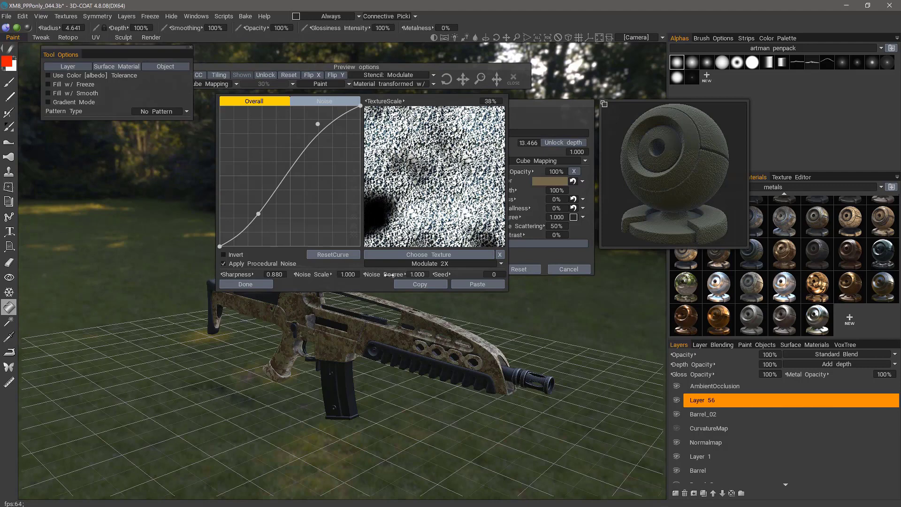
pyautogui.moveTo(391, 275); pyautogui.dragTo(363, 274)
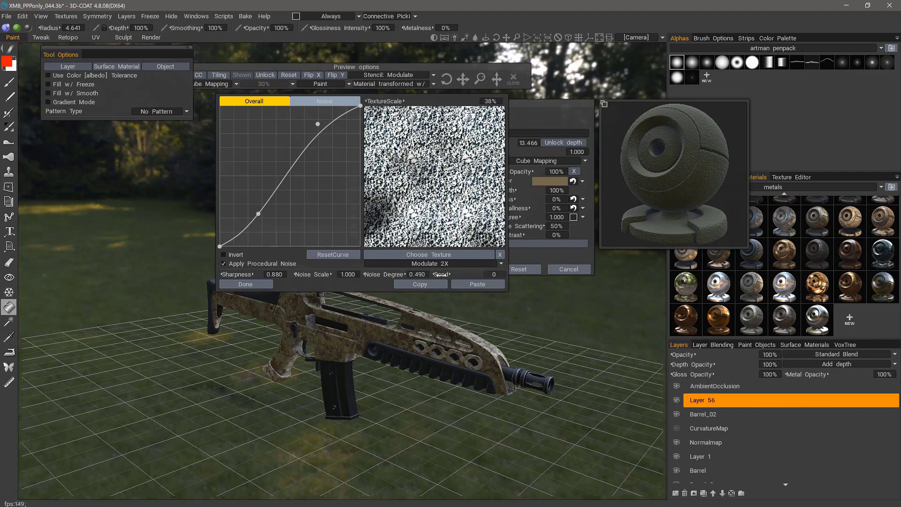
pyautogui.moveTo(441, 275); pyautogui.dragTo(440, 275)
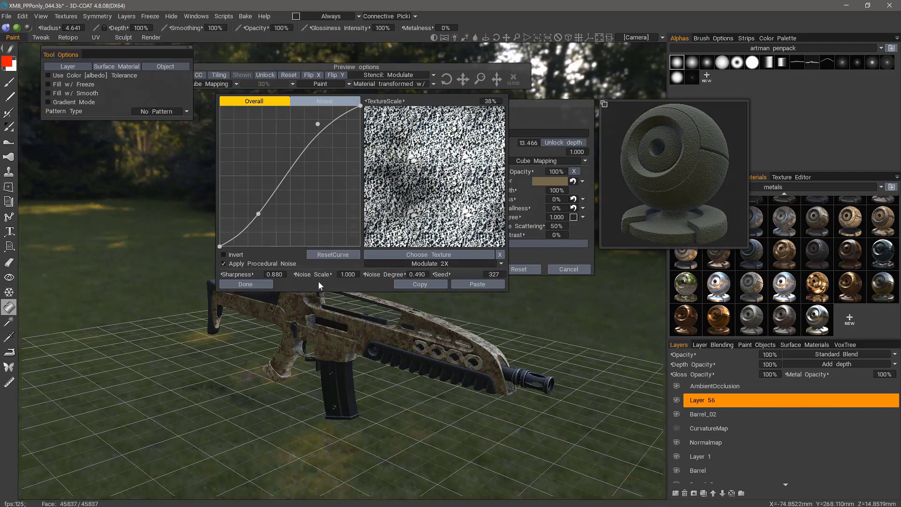
pyautogui.moveTo(319, 274); pyautogui.dragTo(342, 276)
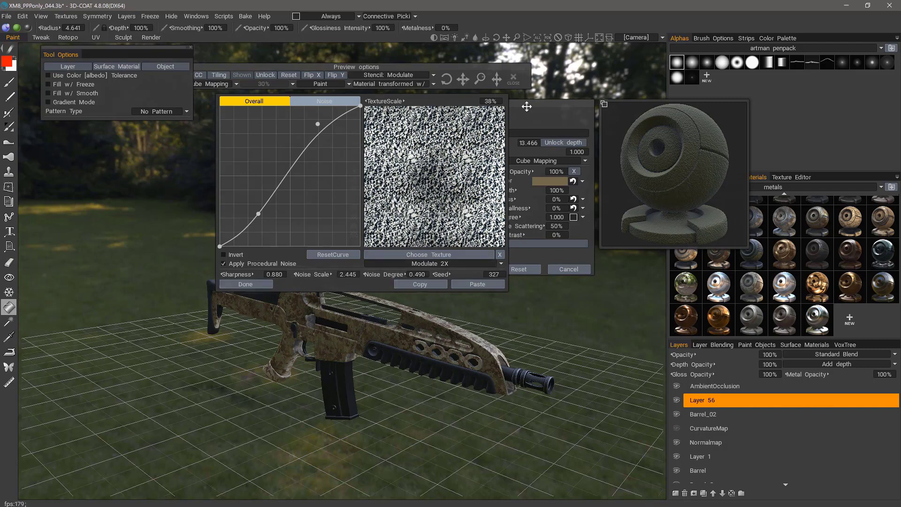
pyautogui.click(252, 284)
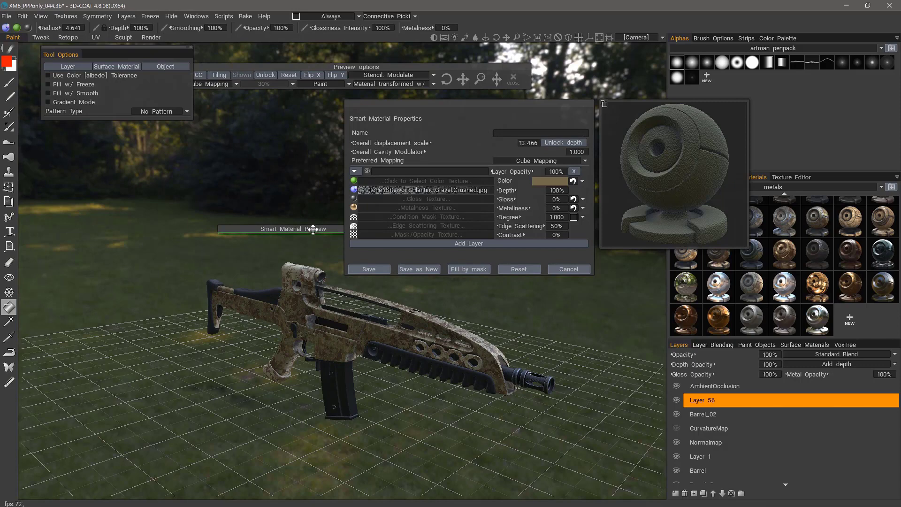
# - Expand the smart material preview frame over the rifle's rear half, and reset and shrink the previewed texture mapping
pyautogui.moveTo(312, 227); pyautogui.dragTo(441, 301)
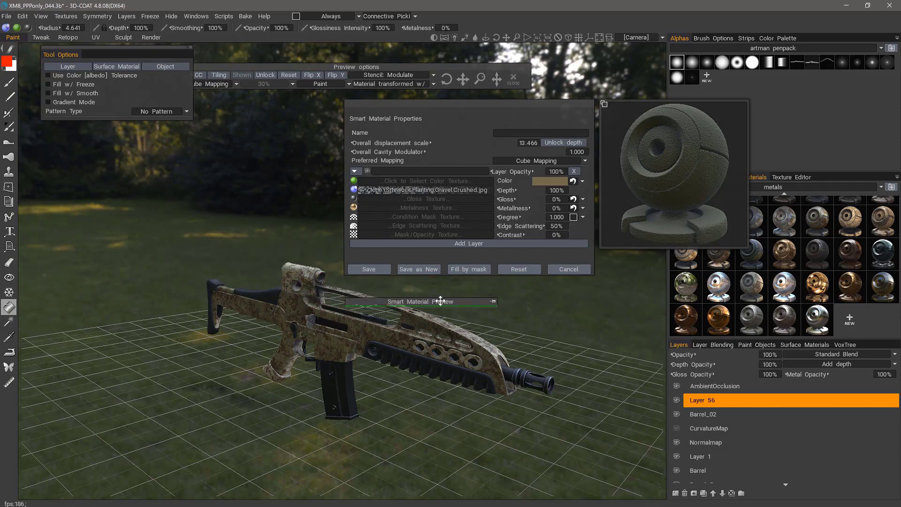
pyautogui.click(494, 301)
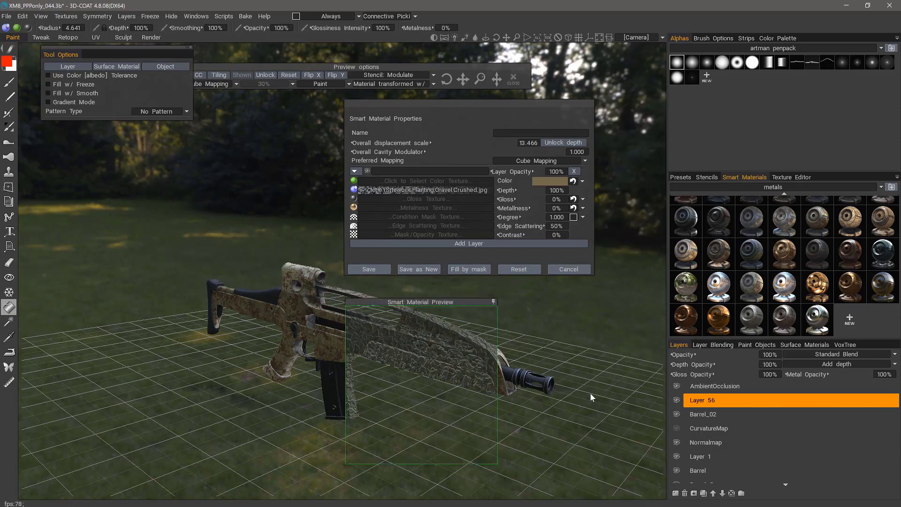
pyautogui.moveTo(460, 301); pyautogui.dragTo(335, 247)
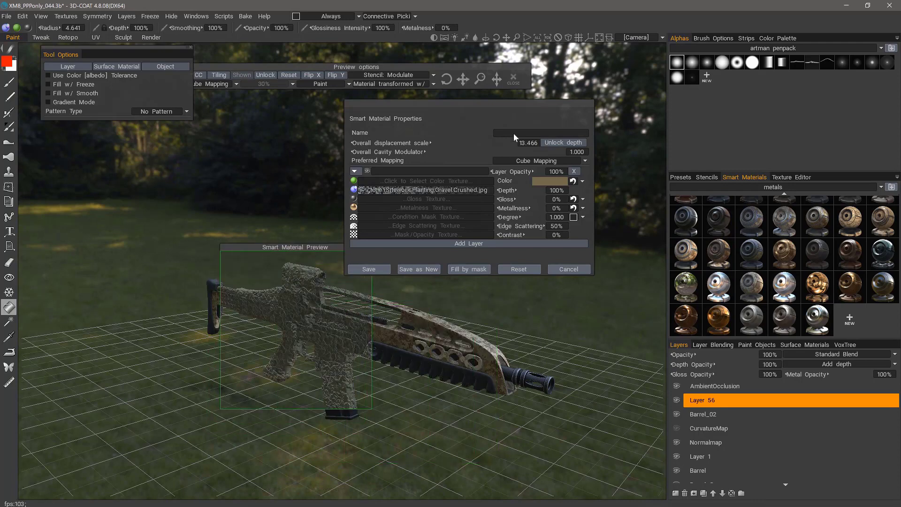
pyautogui.click(289, 75)
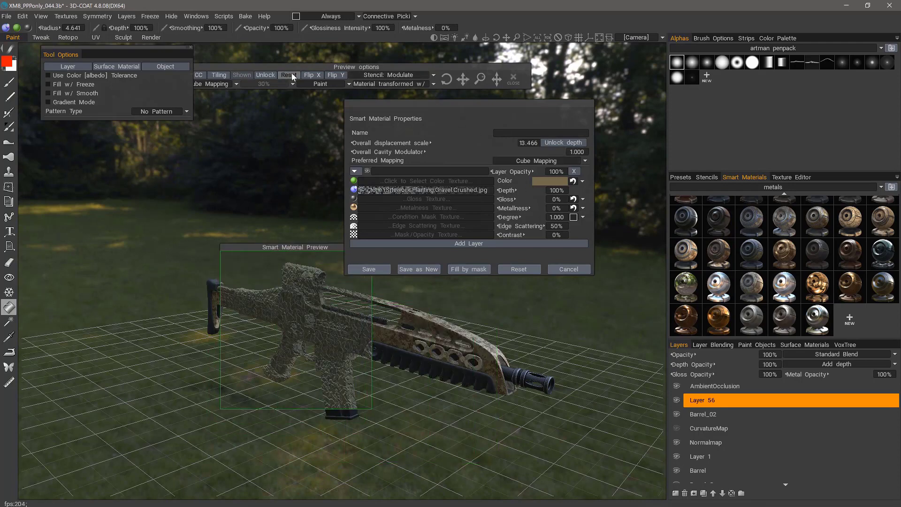
pyautogui.moveTo(480, 79); pyautogui.dragTo(539, 230)
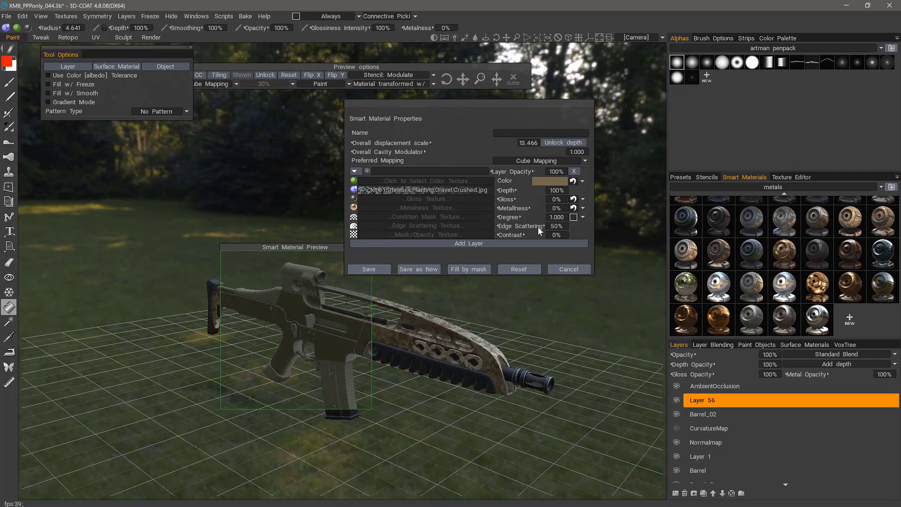
# - Move the smart material properties away from the rifle and place the preview frame over the receiver and magazine
pyautogui.moveTo(443, 102); pyautogui.dragTo(511, 105)
pyautogui.moveTo(364, 248); pyautogui.dragTo(470, 284)
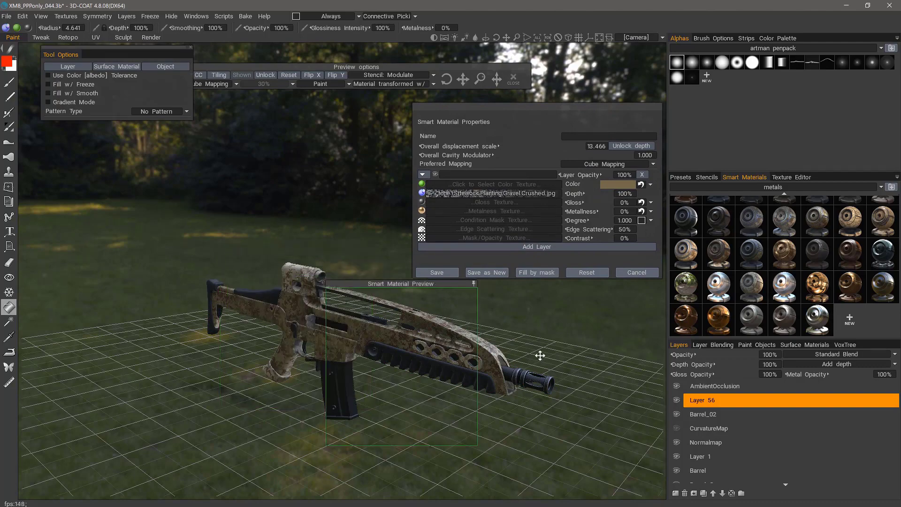
pyautogui.moveTo(403, 283); pyautogui.dragTo(329, 259)
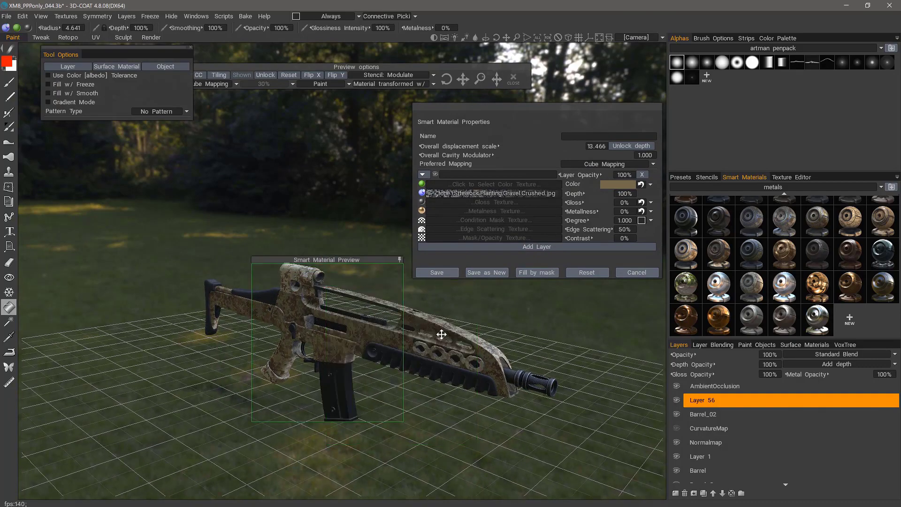
# - Examine the smart material preview up close over the cutouts in the rifle's handguard
pyautogui.moveTo(441, 334); pyautogui.dragTo(445, 327, button='middle')
pyautogui.click(399, 259)
pyautogui.scroll(5, 379, 240)
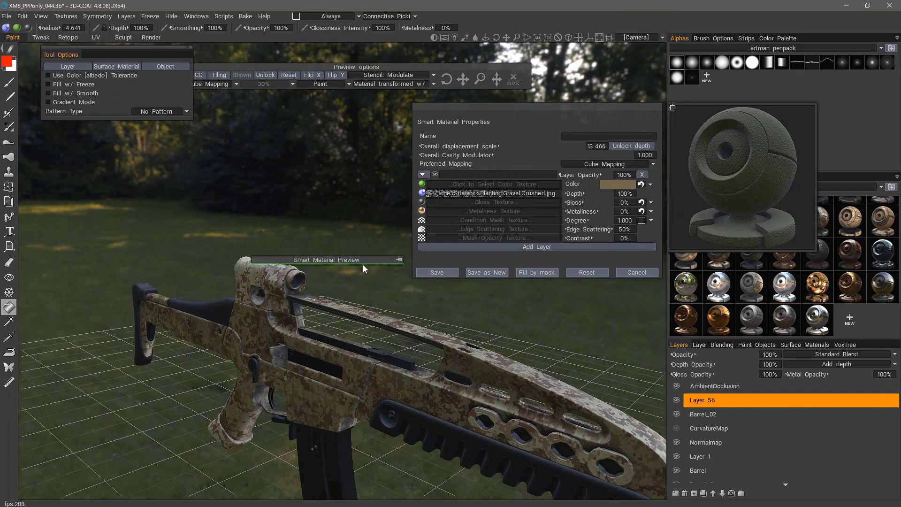
pyautogui.keyDown('alt'); pyautogui.moveTo(363, 269); pyautogui.dragTo(164, 178, button='middle'); pyautogui.keyUp('alt')
pyautogui.scroll(4, 164, 178)
pyautogui.keyDown('alt'); pyautogui.moveTo(165, 178); pyautogui.dragTo(348, 268); pyautogui.keyUp('alt')
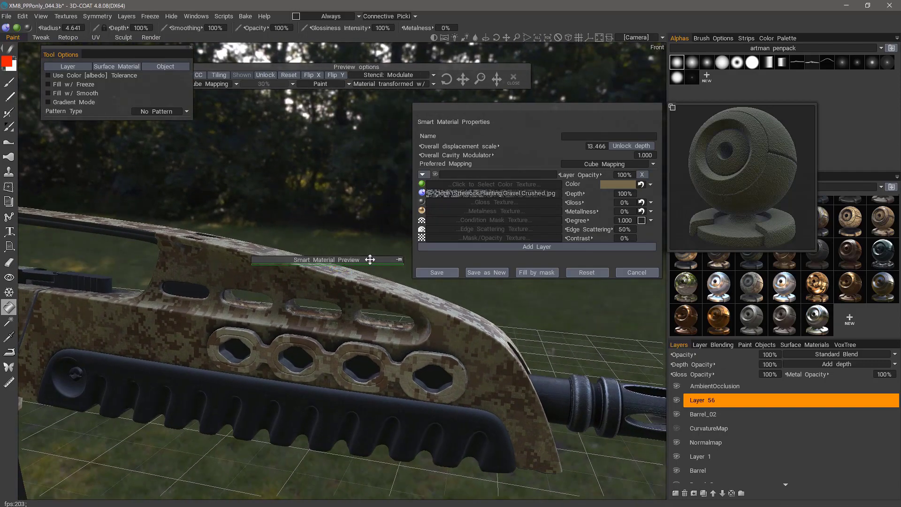
pyautogui.click(399, 260)
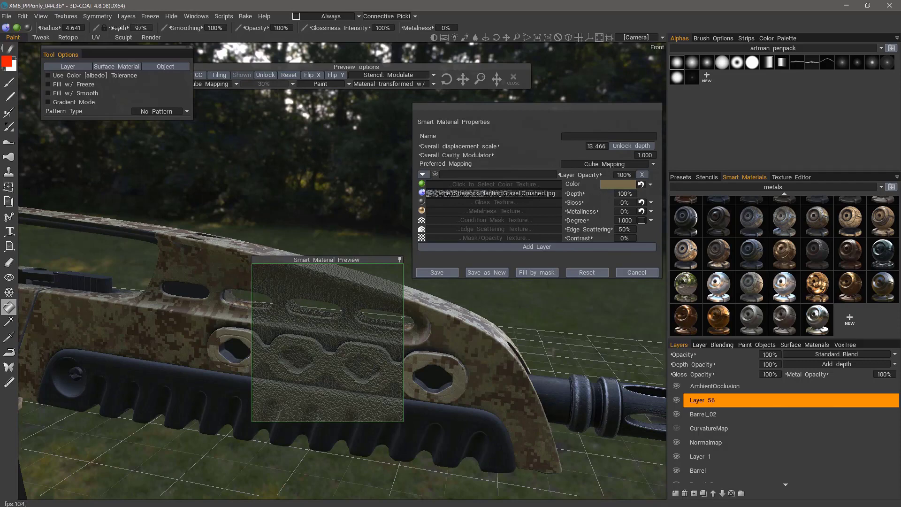
# - Try a brush depth of 35% on the previewed material and restore it to 100%
pyautogui.moveTo(103, 32)
pyautogui.mouseDown()
pyautogui.moveTo(80, 34)
pyautogui.moveTo(104, 29)
pyautogui.mouseUp()
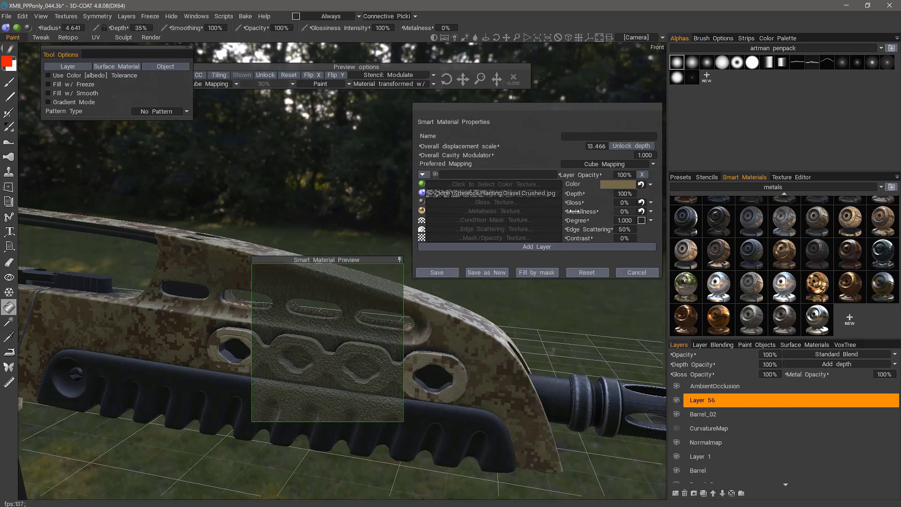
pyautogui.click(140, 27)
pyautogui.write('100')
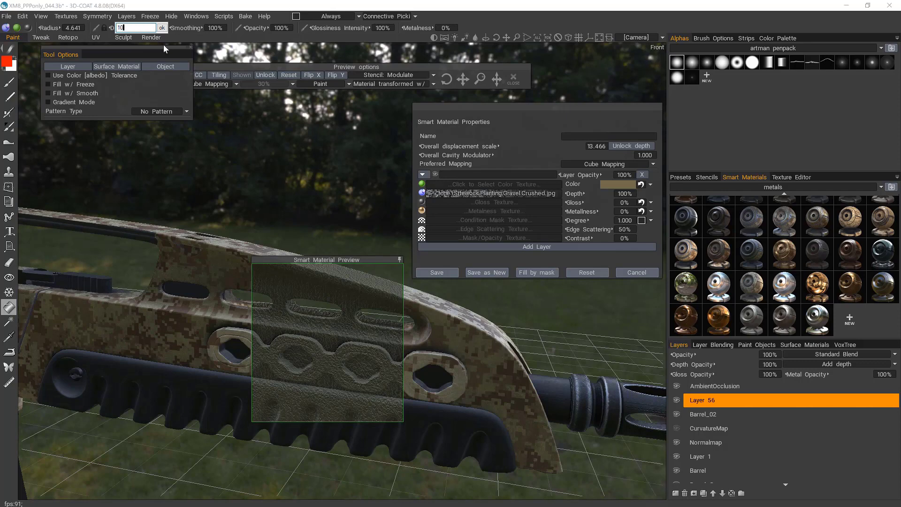
pyautogui.press('Return')
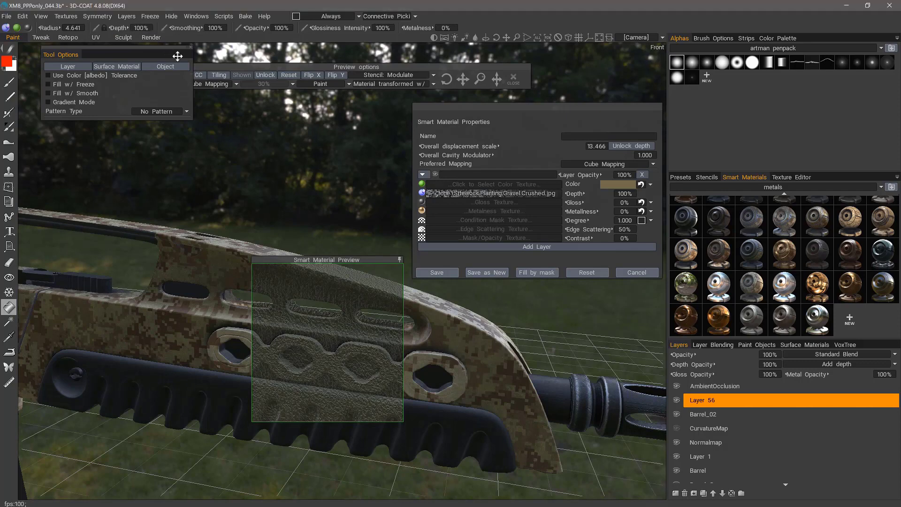
# - Set the material layer's own depth to 20% and adjust the scale of the preview mapping
pyautogui.click(624, 195)
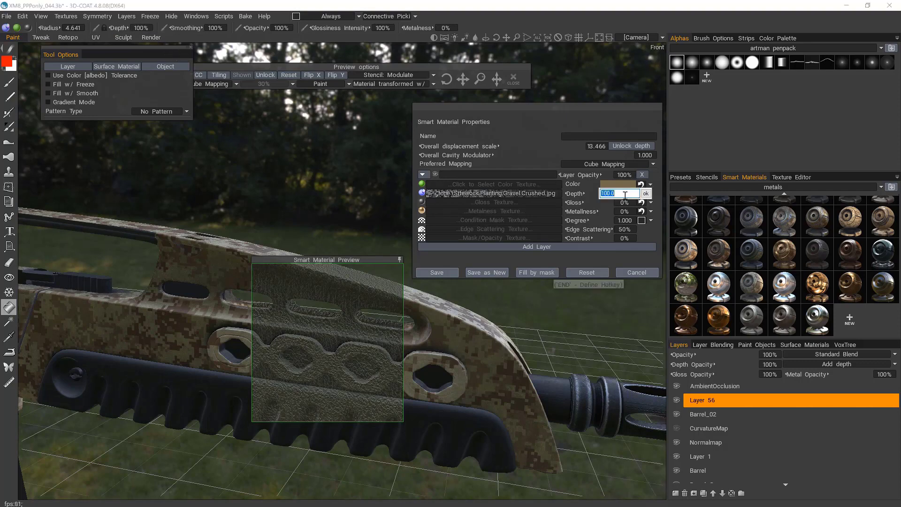
pyautogui.write('20')
pyautogui.press('Return')
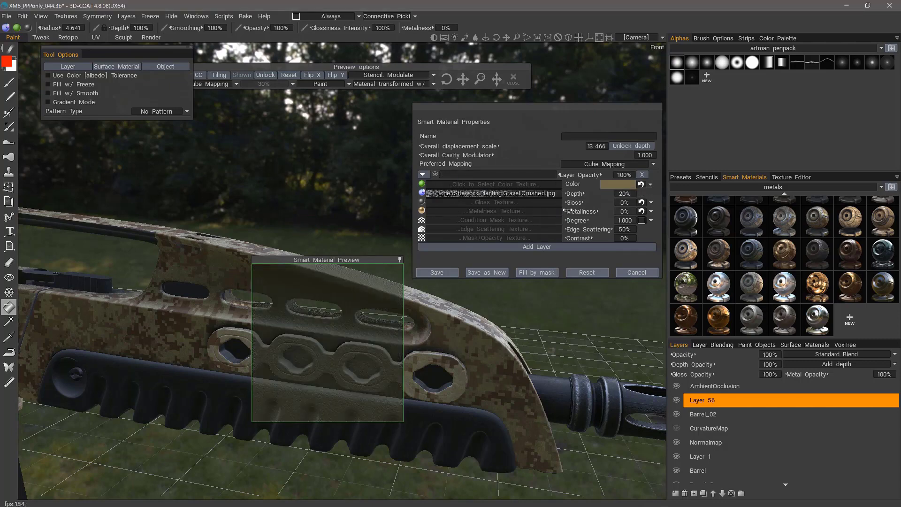
pyautogui.moveTo(482, 79); pyautogui.dragTo(501, 78)
# - Assign 23.jpg from grungy-dirty-brushes as the gloss texture, set gloss to 30%, and shift the preview frame on the handguard
pyautogui.click(516, 203)
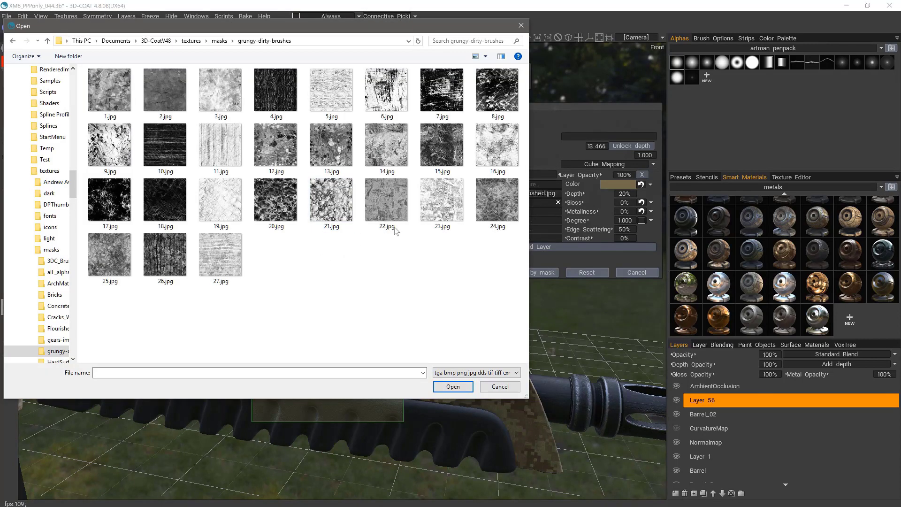
pyautogui.doubleClick(445, 208)
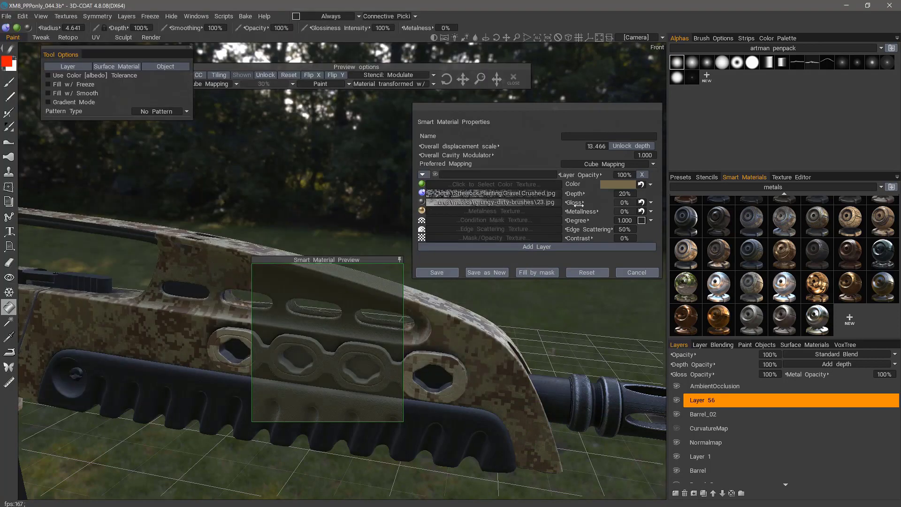
pyautogui.moveTo(582, 203); pyautogui.dragTo(598, 205)
pyautogui.click(627, 203)
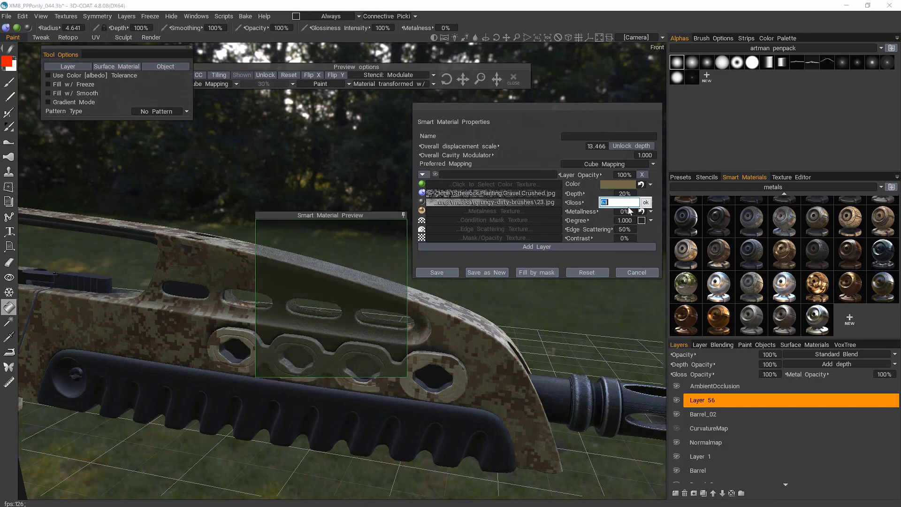
pyautogui.write('30')
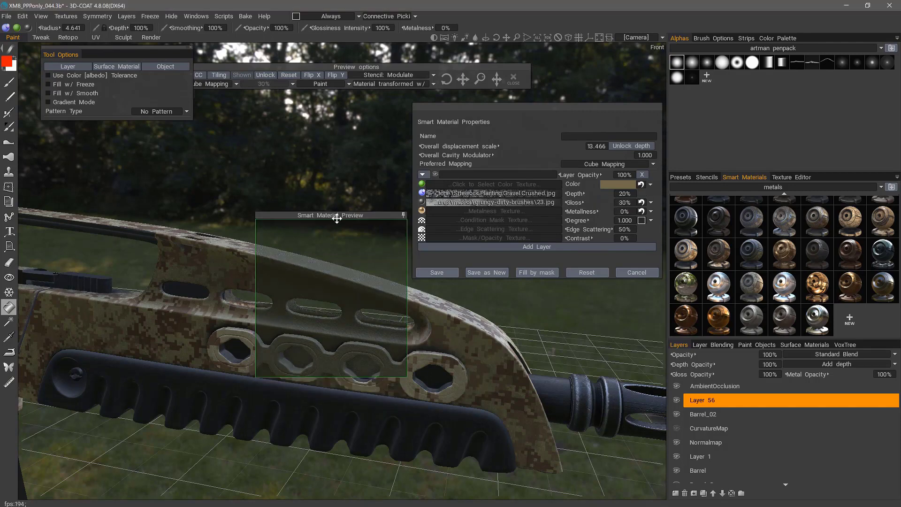
pyautogui.moveTo(338, 219); pyautogui.dragTo(320, 235)
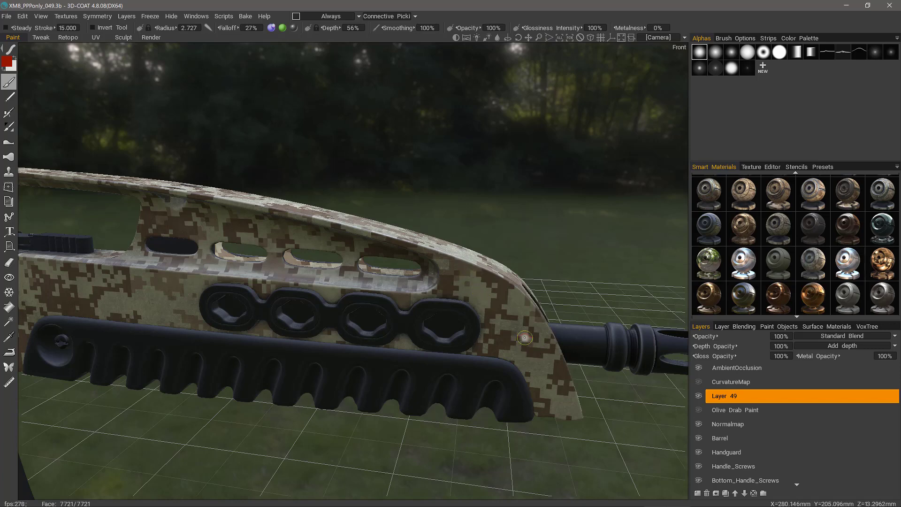
# - Show the Olive Drab Paint layer instead of Layer 49 and open the Olive Drab paint smart material for editing
pyautogui.click(698, 396)
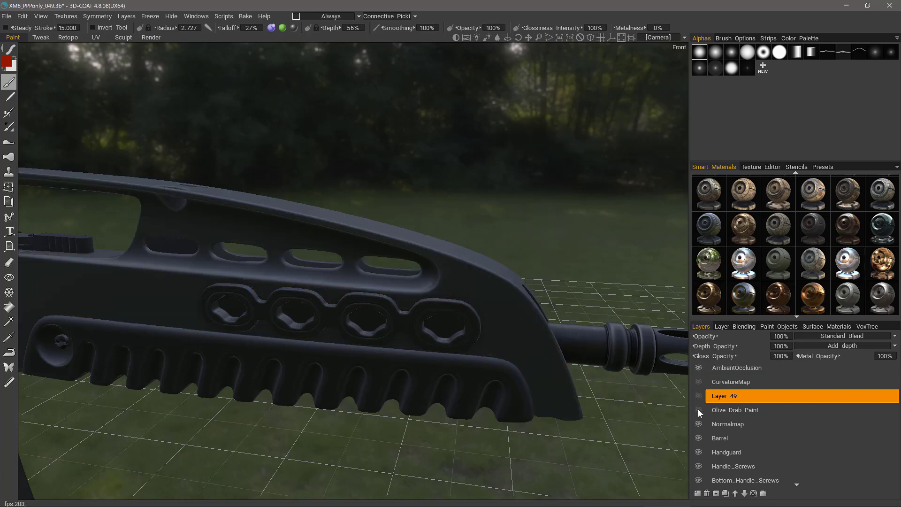
pyautogui.click(699, 410)
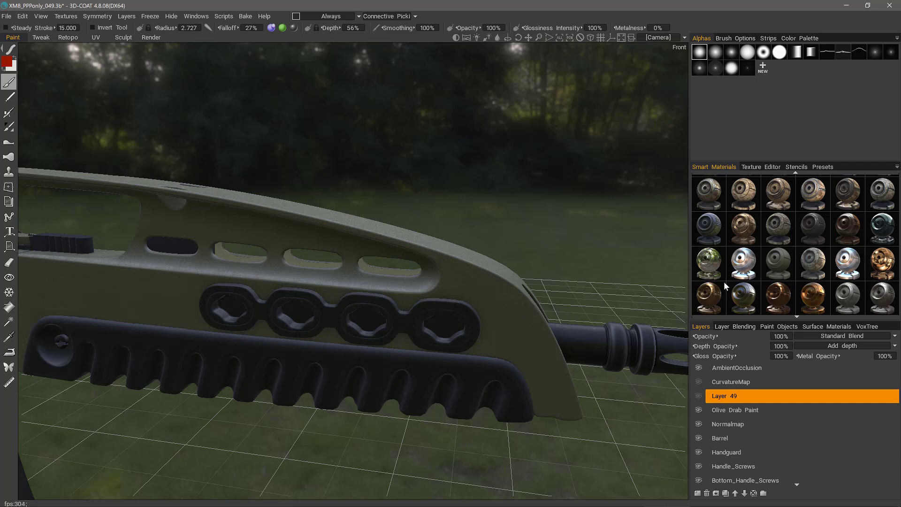
pyautogui.click(779, 265)
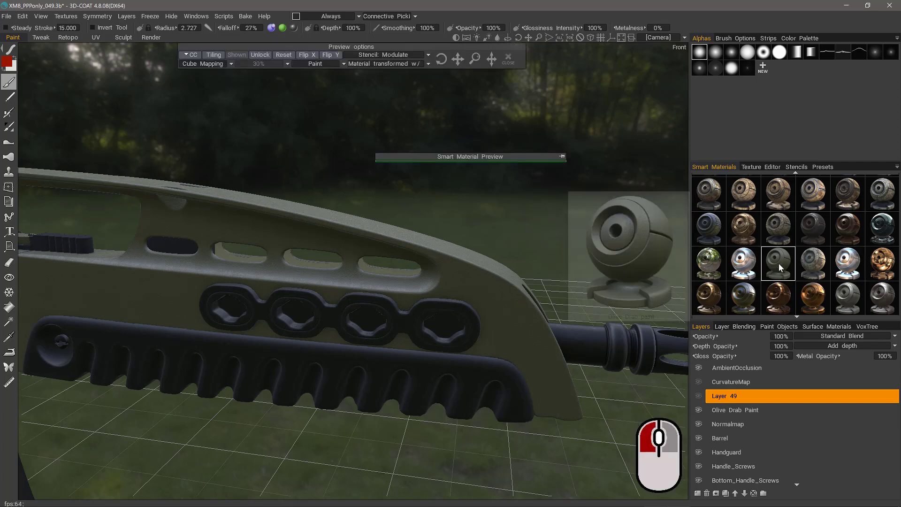
pyautogui.rightClick(778, 263)
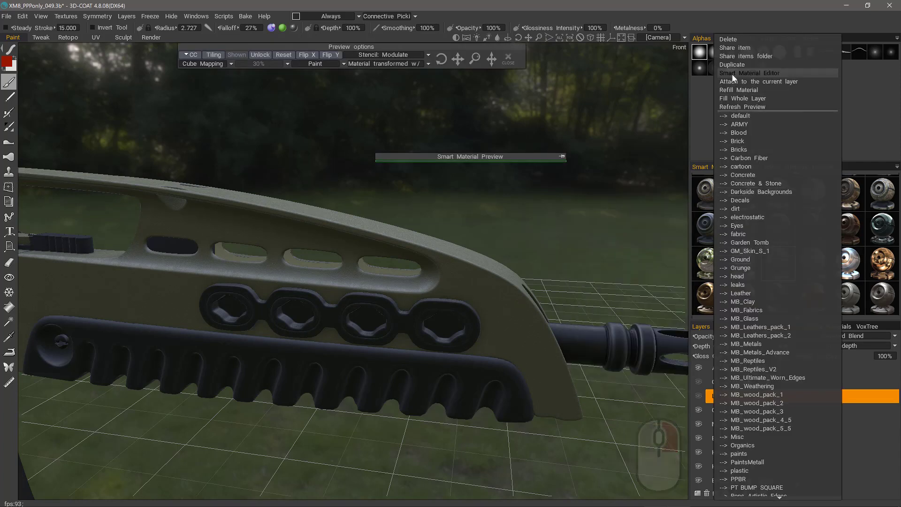
pyautogui.click(749, 74)
# - Examine the olive drab paint up close around the handguard cutouts, keeping the material properties clear of them
pyautogui.scroll(3, 262, 295)
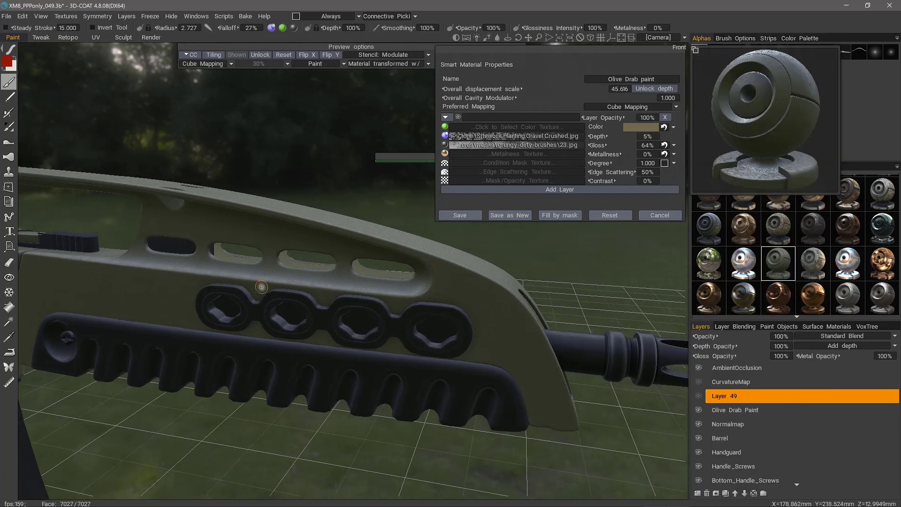
pyautogui.scroll(2, 262, 297)
pyautogui.scroll(-3, 267, 302)
pyautogui.scroll(3, 376, 297)
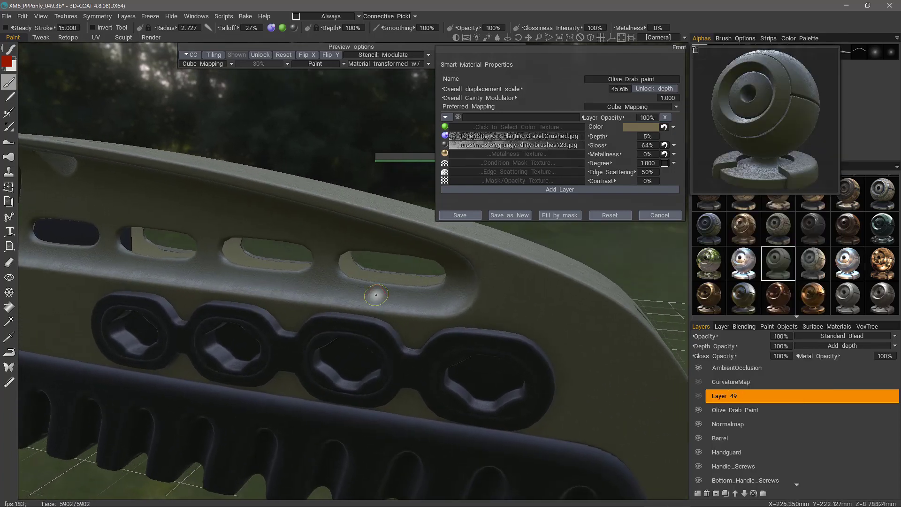
pyautogui.scroll(-2, 511, 296)
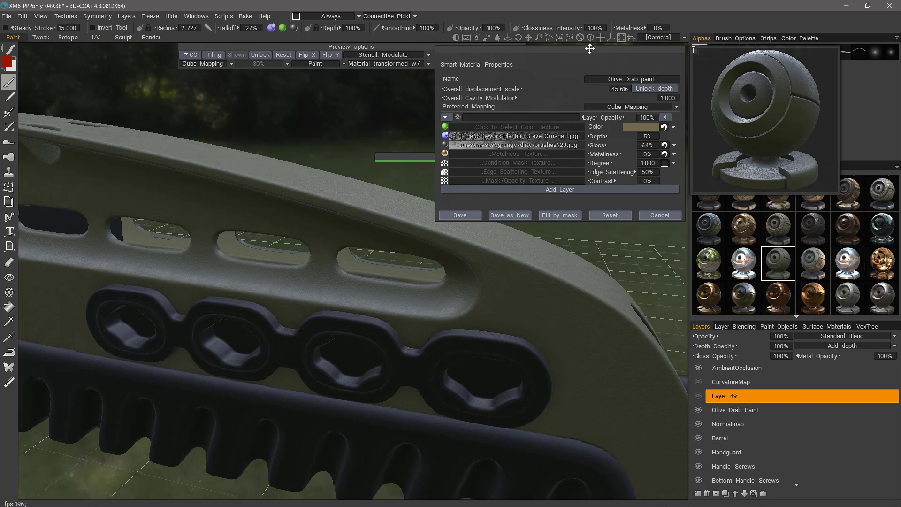
pyautogui.moveTo(590, 48); pyautogui.dragTo(617, 81)
pyautogui.scroll(2, 96, 156)
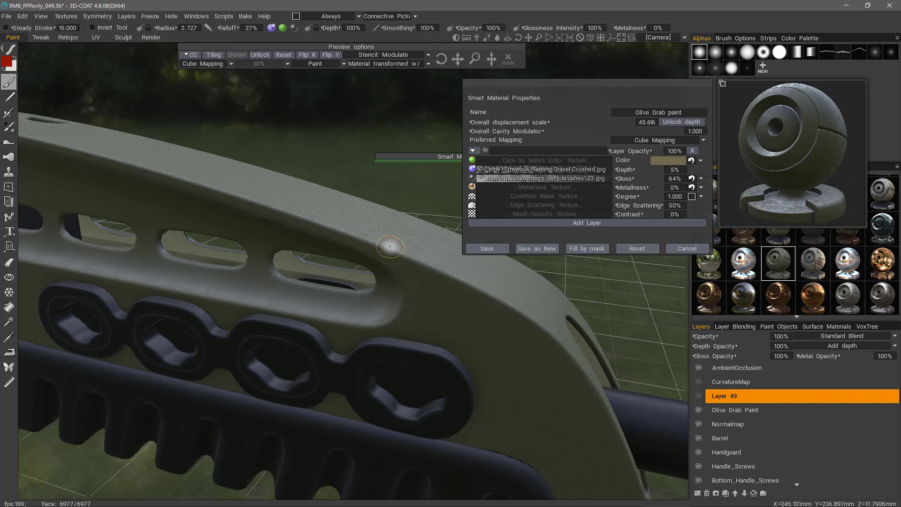
# - Duplicate the material layer, giving the upper copy 0% depth and a near-white color picked from the rifle reference image
pyautogui.click(495, 150)
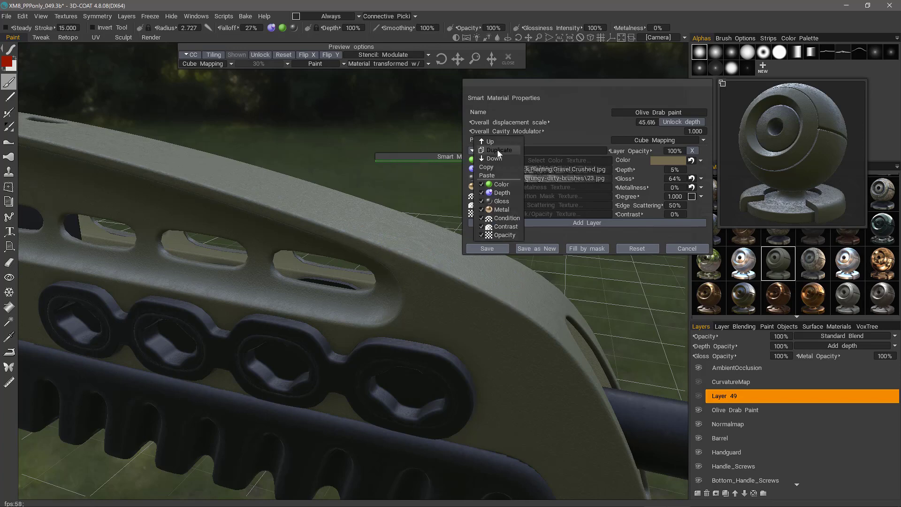
pyautogui.click(498, 150)
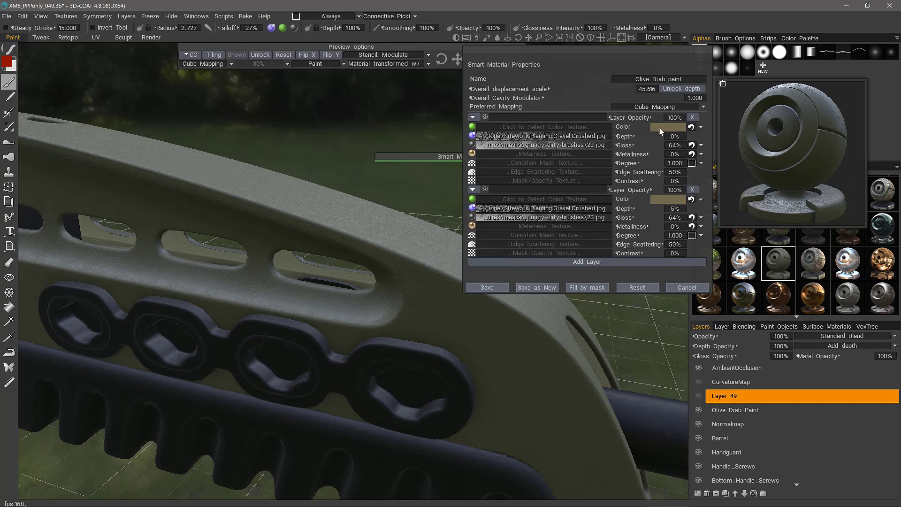
pyautogui.click(660, 128)
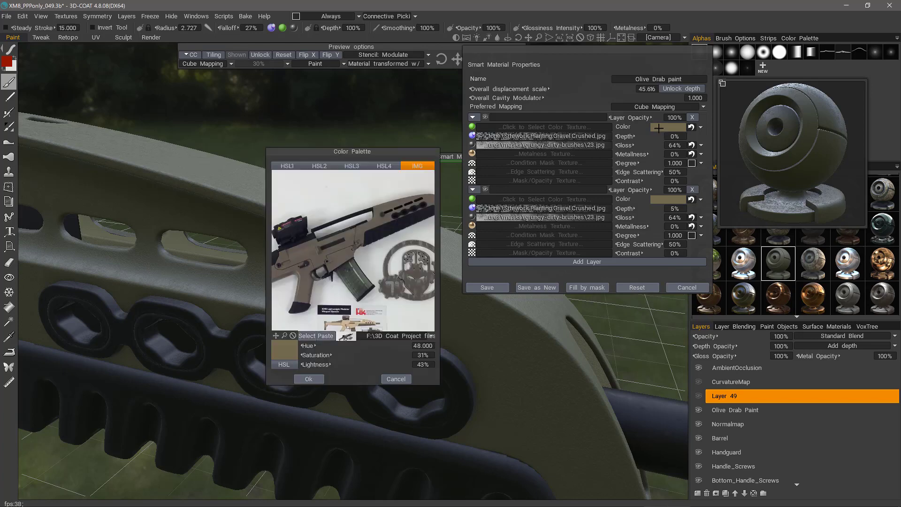
pyautogui.click(394, 207)
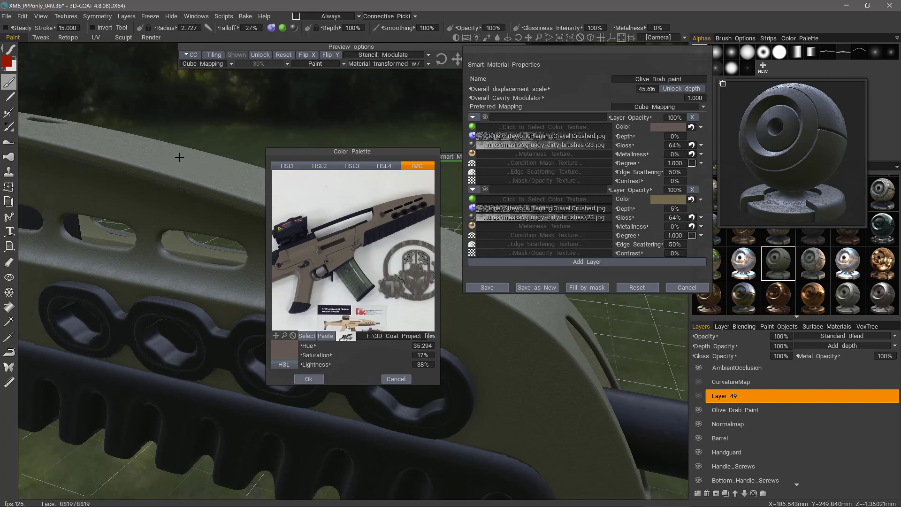
pyautogui.click(340, 202)
pyautogui.click(317, 378)
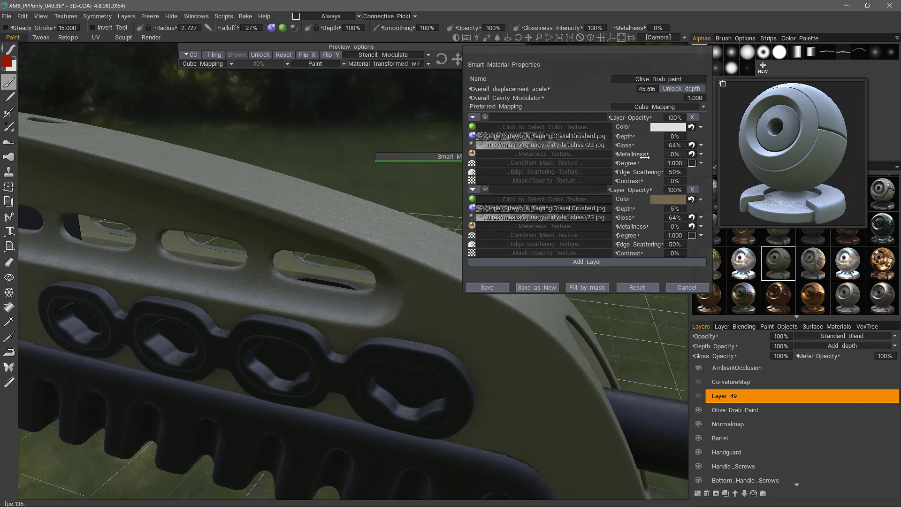
# - Set the upper material layer's condition to More on Convex and expand the preview frame over the handguard's upper cutouts
pyautogui.click(701, 163)
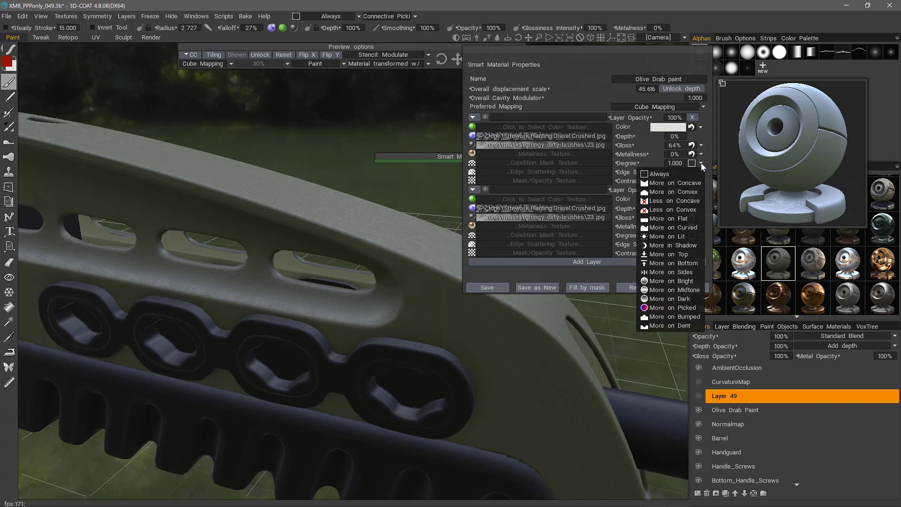
pyautogui.click(688, 192)
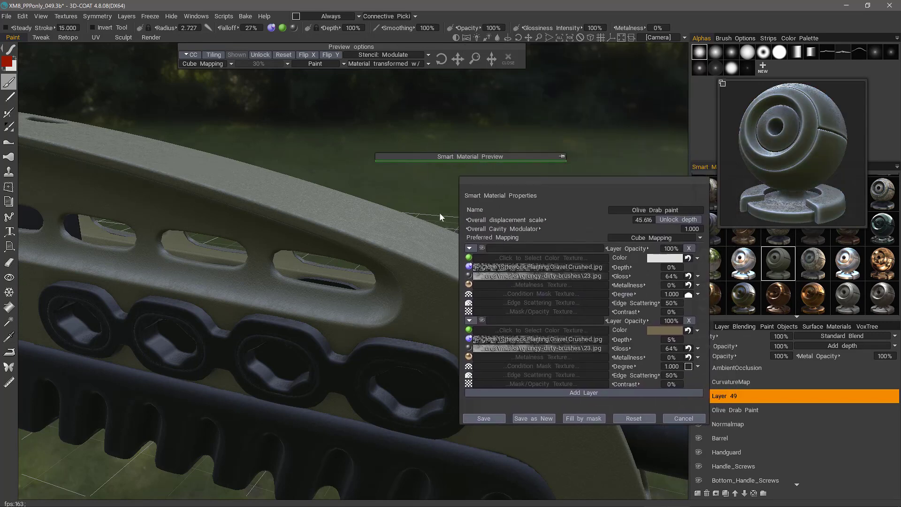
pyautogui.moveTo(450, 154); pyautogui.dragTo(288, 158)
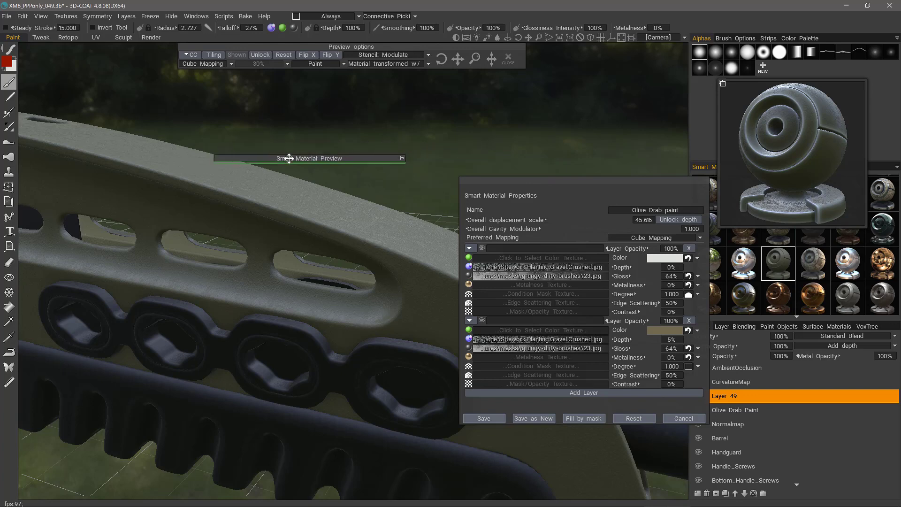
pyautogui.click(401, 162)
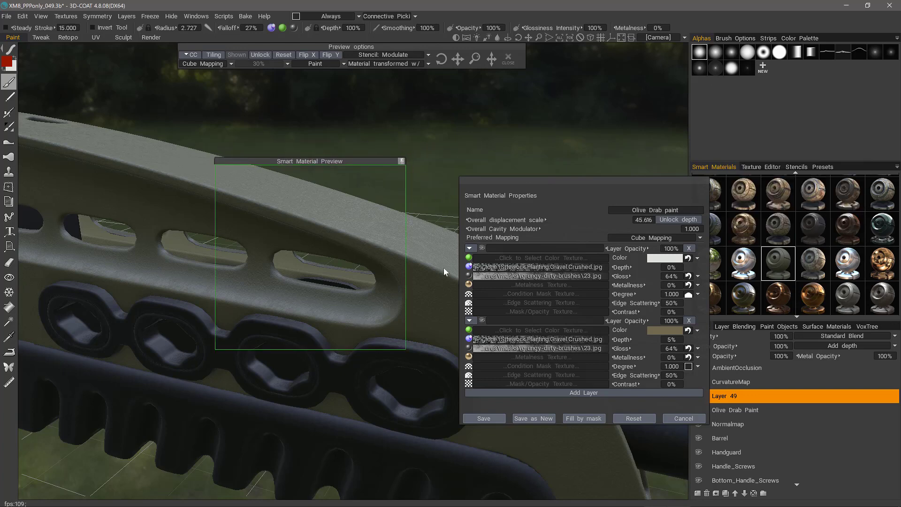
pyautogui.moveTo(642, 182); pyautogui.dragTo(603, 185)
# - Set the upper material layer's degree to 2.175 and contrast to 33%, and save the smart material
pyautogui.moveTo(589, 297)
pyautogui.mouseDown()
pyautogui.moveTo(666, 275)
pyautogui.moveTo(723, 411)
pyautogui.mouseUp()
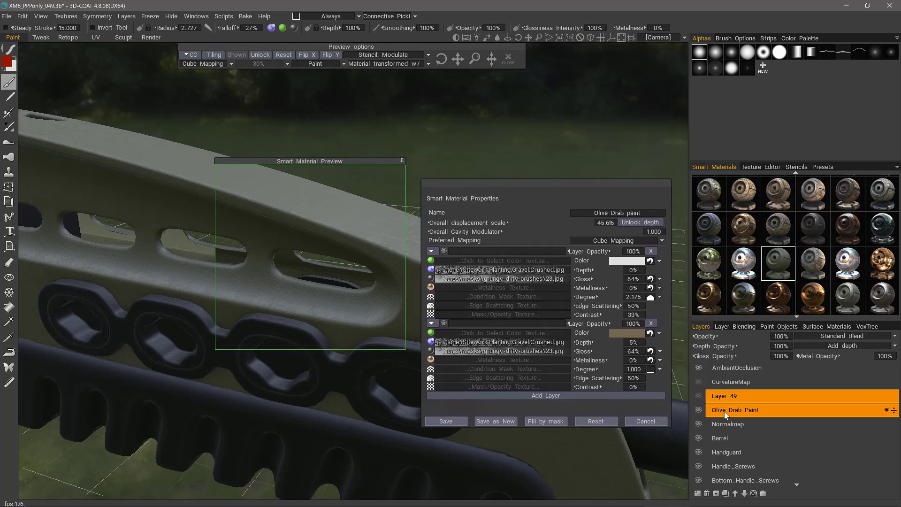
pyautogui.click(697, 494)
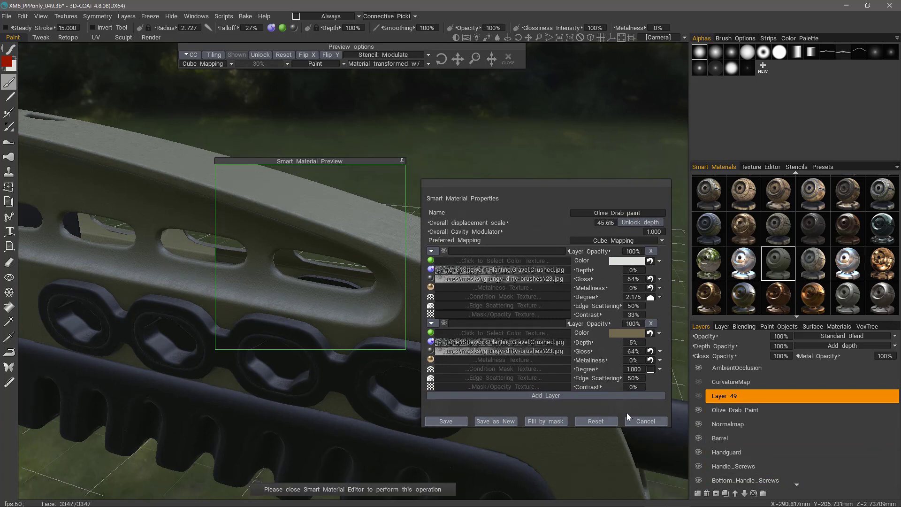
pyautogui.click(454, 421)
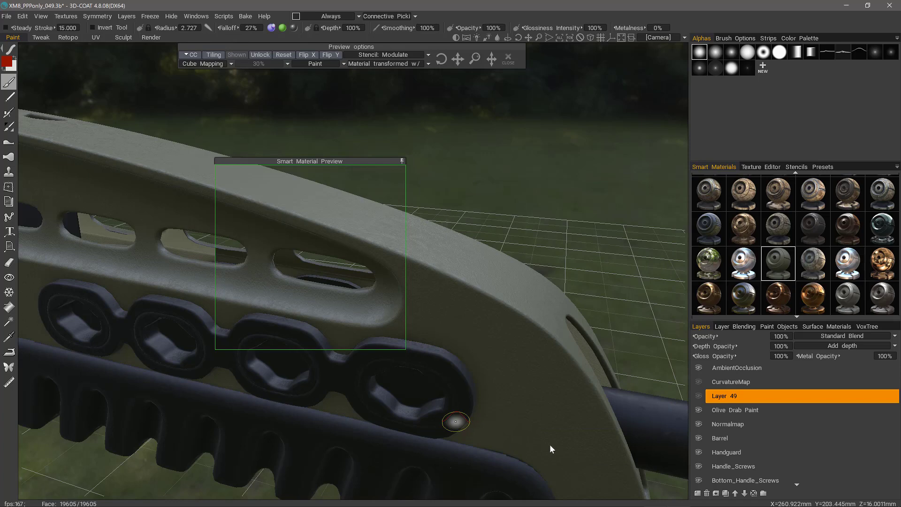
# - Add a new paint layer above Layer 49 and reset the smart material's preview mapping
pyautogui.click(697, 493)
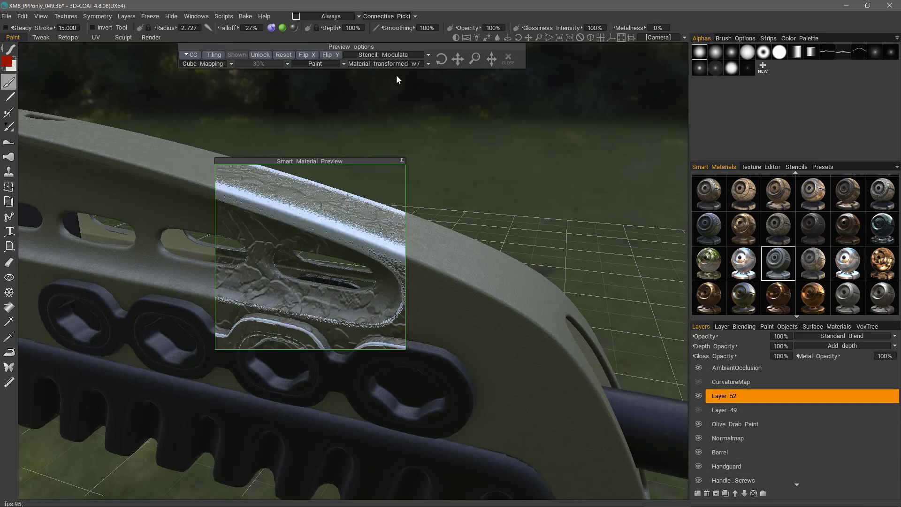
pyautogui.click(284, 55)
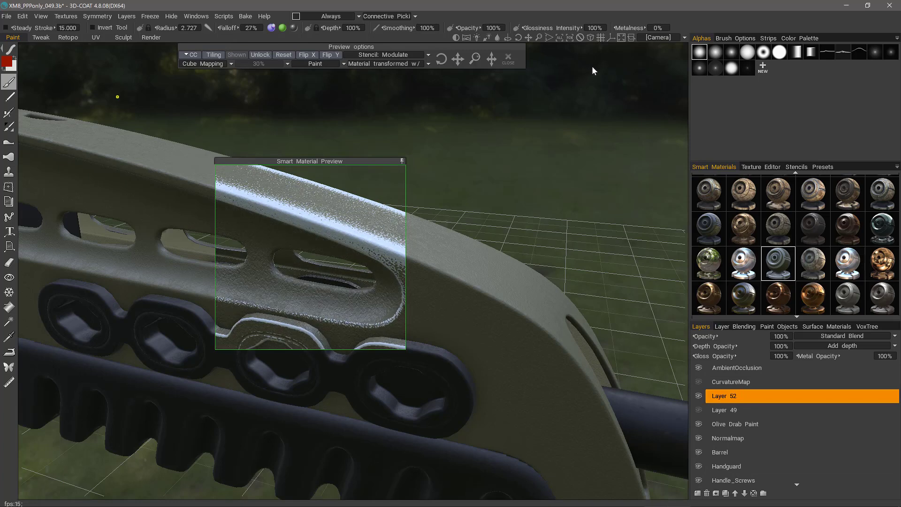
# - Reopen the Olive Drab paint material for editing and set its upper layer's degree to 1.325 and contrast to 28%
pyautogui.rightClick(761, 262)
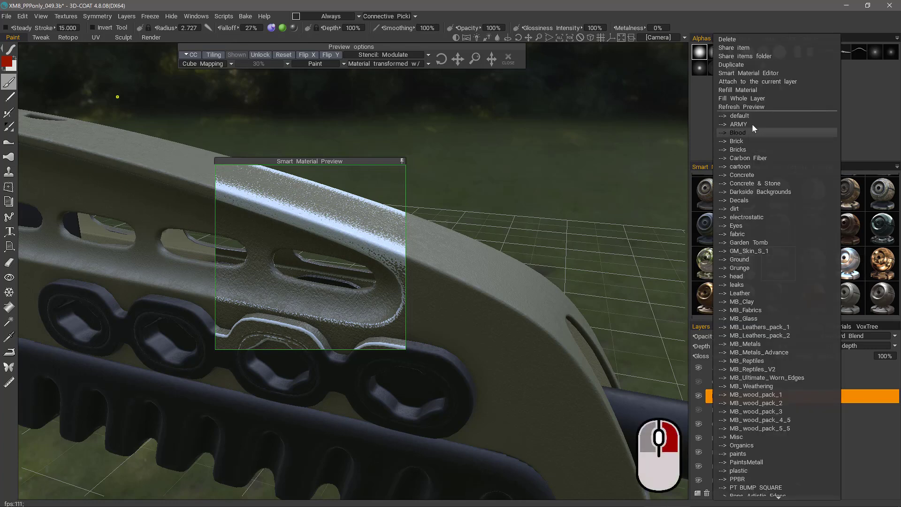
pyautogui.click(741, 73)
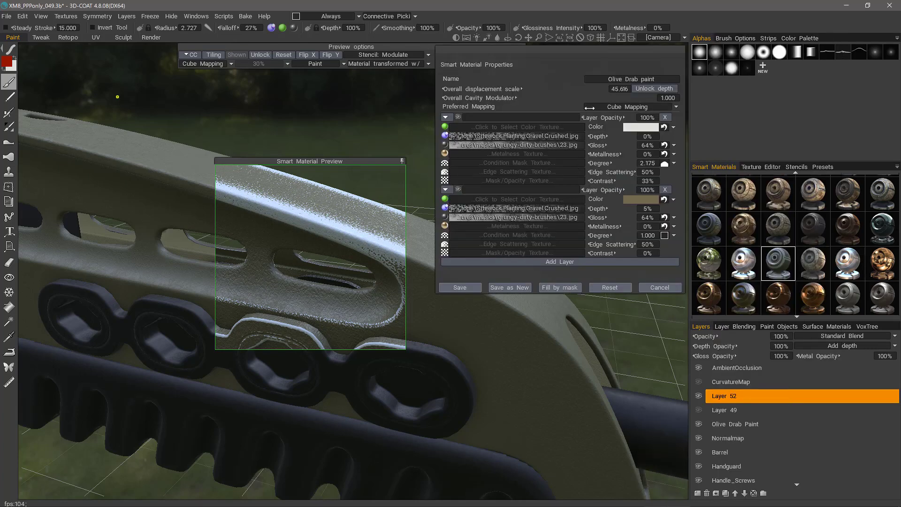
pyautogui.moveTo(590, 51); pyautogui.dragTo(585, 72)
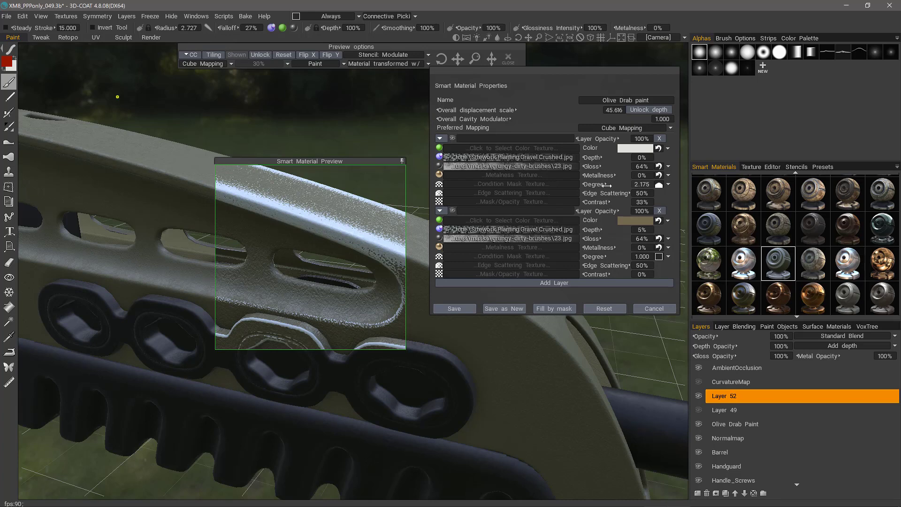
pyautogui.moveTo(595, 202)
pyautogui.mouseDown()
pyautogui.moveTo(565, 200)
pyautogui.moveTo(596, 205)
pyautogui.mouseUp()
pyautogui.moveTo(602, 184); pyautogui.dragTo(584, 182)
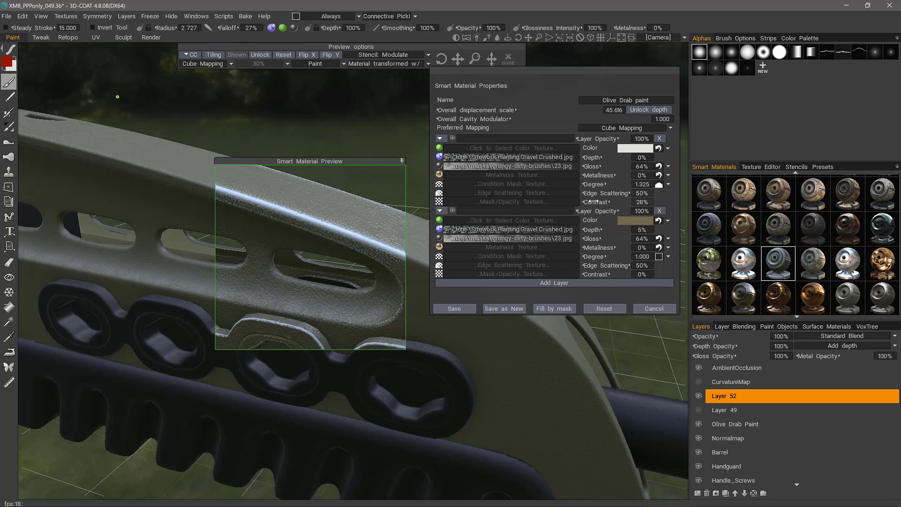
# - Assign dirt_splatter-01_mk_.dds as the upper material layer's edge scattering texture and set the edge scattering to 21%
pyautogui.click(491, 192)
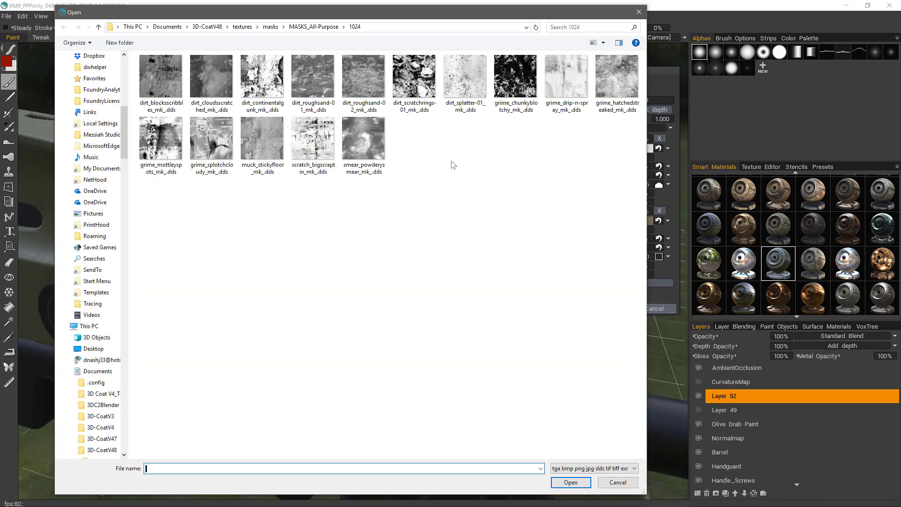
pyautogui.doubleClick(464, 84)
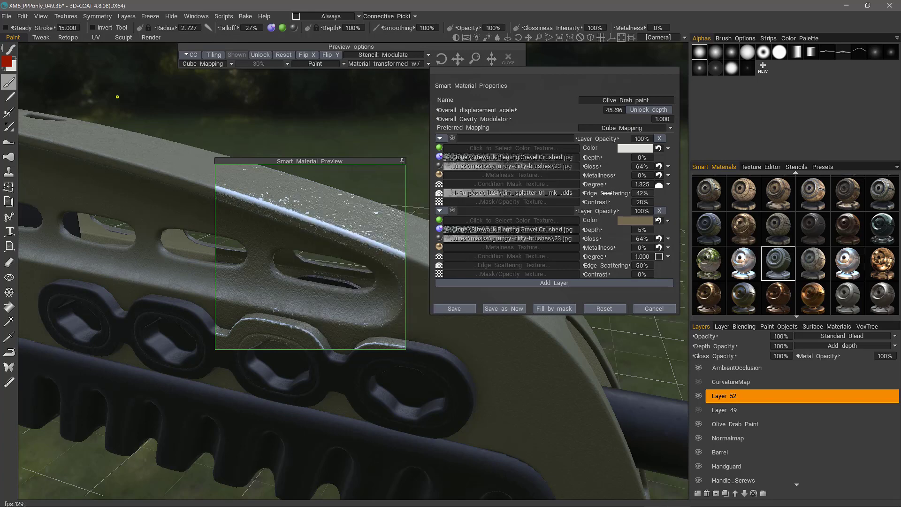
pyautogui.moveTo(598, 193); pyautogui.dragTo(598, 193)
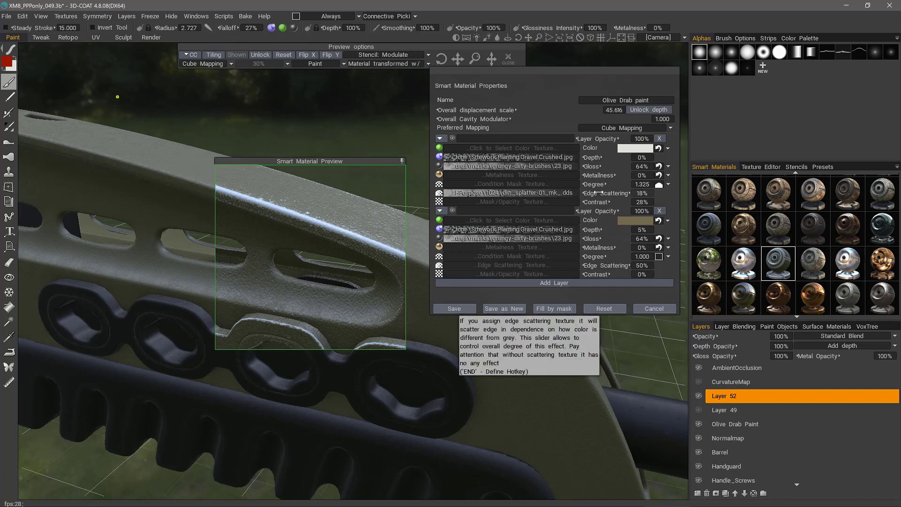
pyautogui.moveTo(601, 193); pyautogui.dragTo(602, 193)
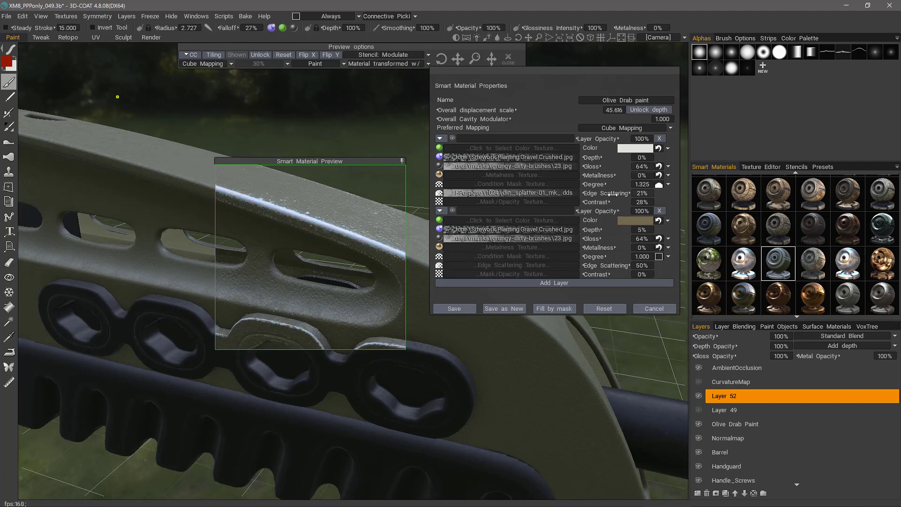
# - Set the upper layer's edge scattering to 16% and bend the scattering texture's noise curve into an S-shape
pyautogui.moveTo(611, 193); pyautogui.dragTo(608, 193)
pyautogui.click(448, 194)
pyautogui.click(309, 264)
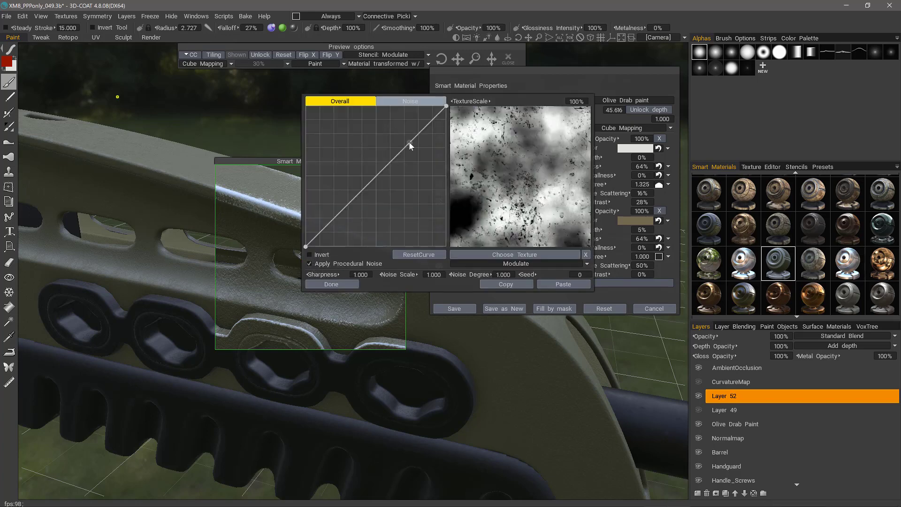
pyautogui.click(411, 102)
pyautogui.moveTo(413, 137); pyautogui.dragTo(404, 132)
pyautogui.click(341, 202)
pyautogui.moveTo(341, 202); pyautogui.dragTo(350, 210)
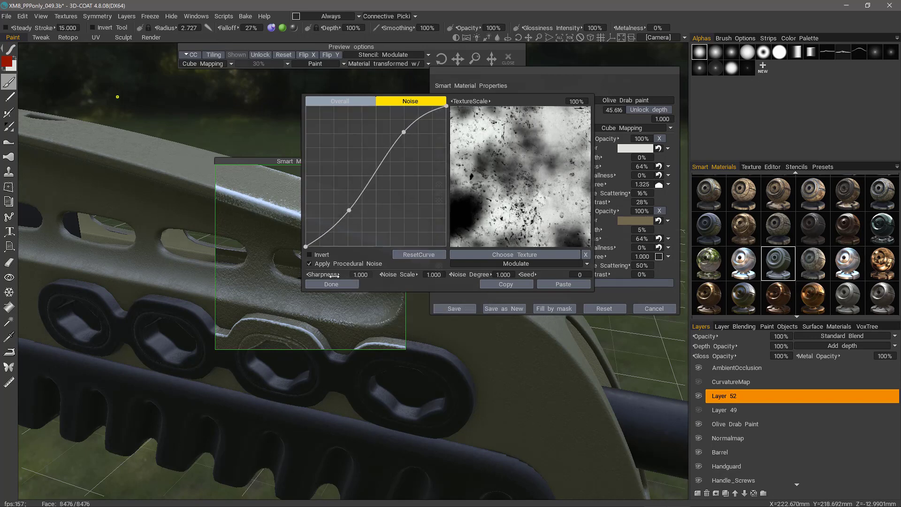
# - Set the scattering texture's procedural noise to sharpness 0.255, noise scale 0.296 and seed 4255
pyautogui.moveTo(333, 276); pyautogui.dragTo(312, 273)
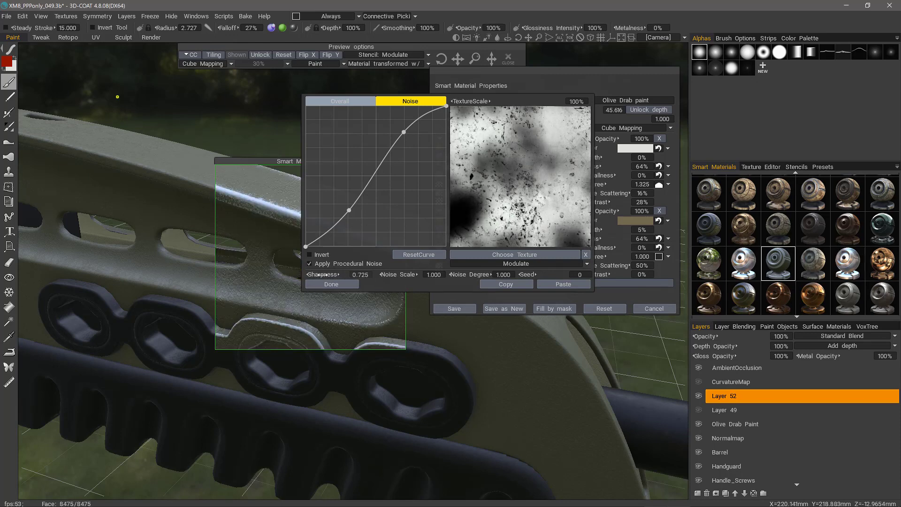
pyautogui.moveTo(322, 275); pyautogui.dragTo(330, 274)
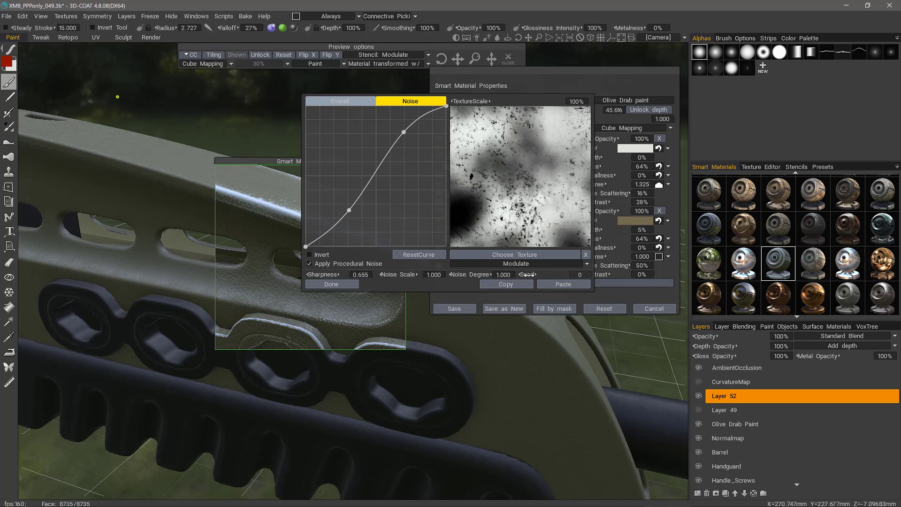
pyautogui.moveTo(527, 275); pyautogui.dragTo(535, 275)
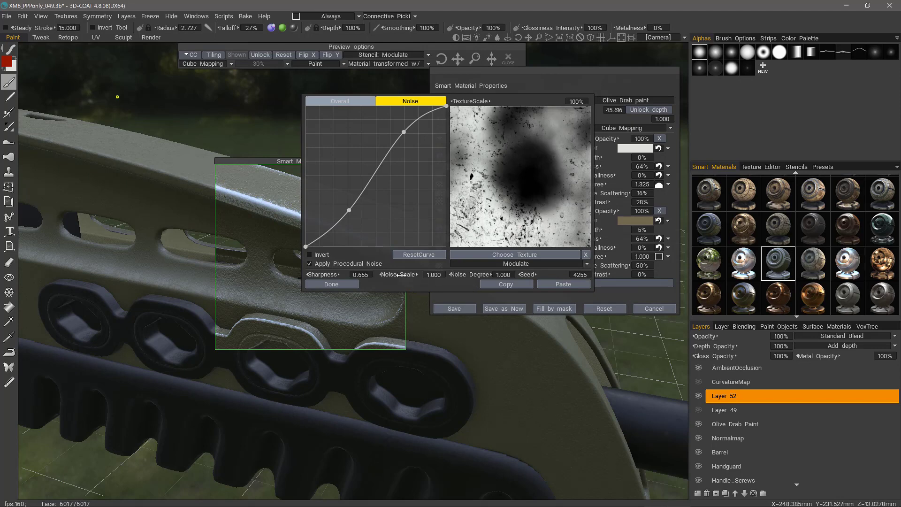
pyautogui.moveTo(400, 275); pyautogui.dragTo(389, 274)
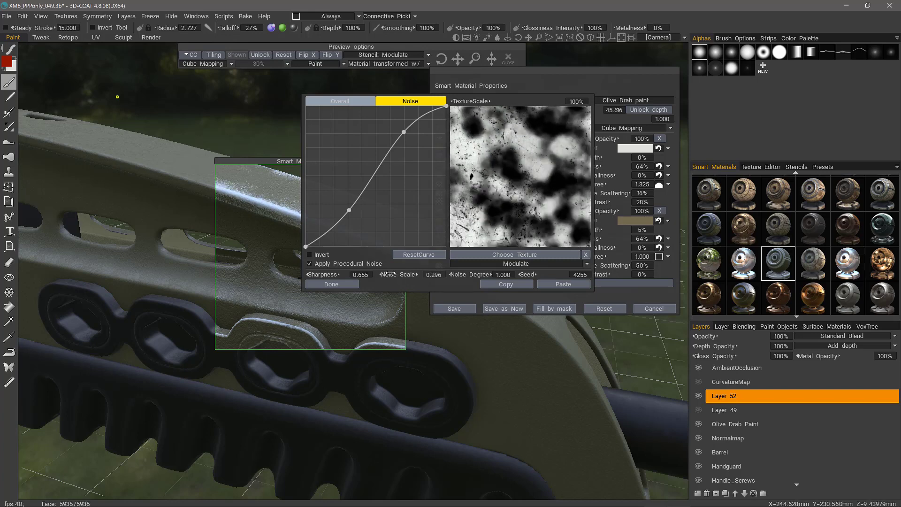
pyautogui.moveTo(330, 274); pyautogui.dragTo(310, 275)
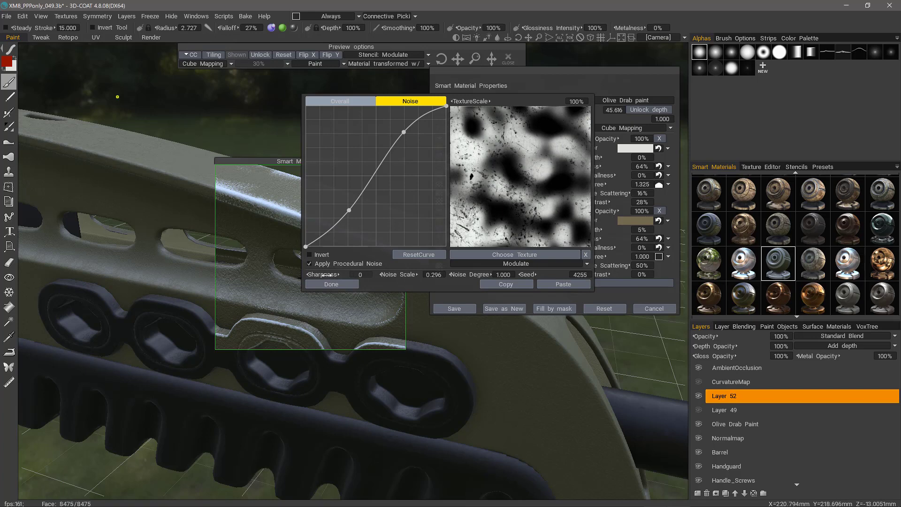
pyautogui.moveTo(330, 275); pyautogui.dragTo(328, 274)
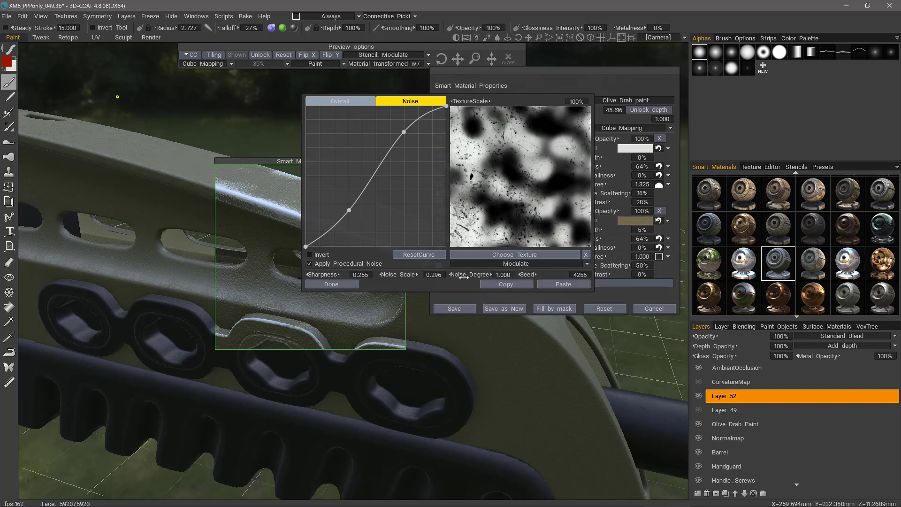
# - Reshape the noise curve to rise steeply in the dark tones and flatten toward the highlights, and accept the texture adjustments
pyautogui.moveTo(349, 211); pyautogui.dragTo(332, 194)
pyautogui.click(404, 133)
pyautogui.moveTo(404, 132); pyautogui.dragTo(387, 125)
pyautogui.click(332, 194)
pyautogui.moveTo(332, 193)
pyautogui.mouseDown()
pyautogui.moveTo(320, 204)
pyautogui.moveTo(320, 183)
pyautogui.mouseUp()
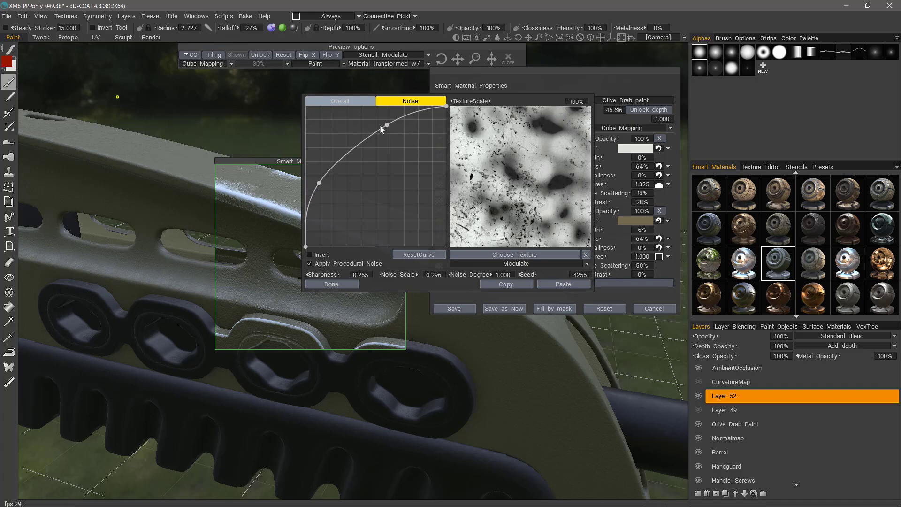
pyautogui.moveTo(387, 125); pyautogui.dragTo(374, 147)
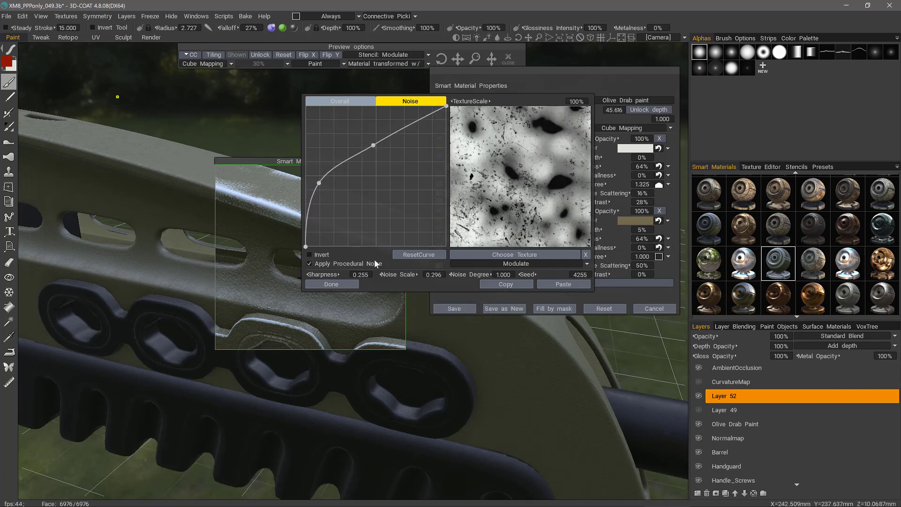
pyautogui.click(344, 284)
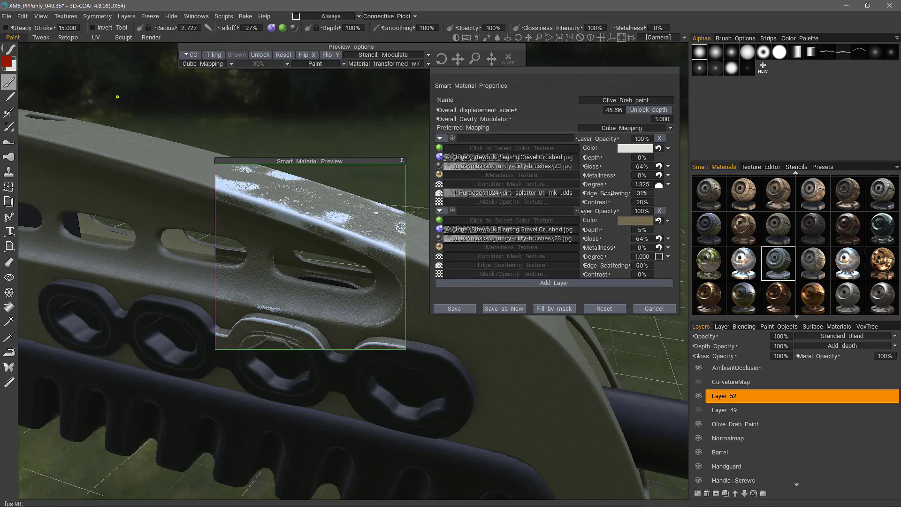
# - Set the upper material layer's edge scattering to 2% and change its color to a muted tan with 51% lightness
pyautogui.moveTo(607, 193); pyautogui.dragTo(592, 193)
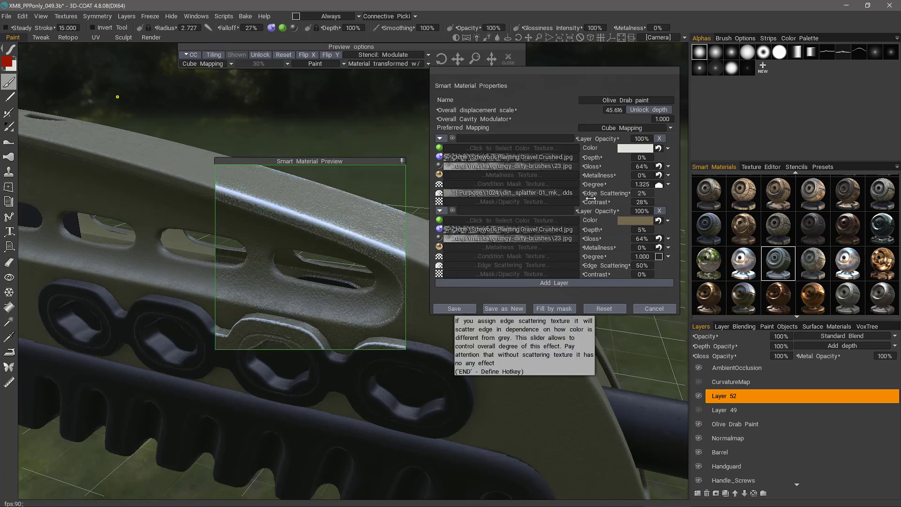
pyautogui.click(635, 149)
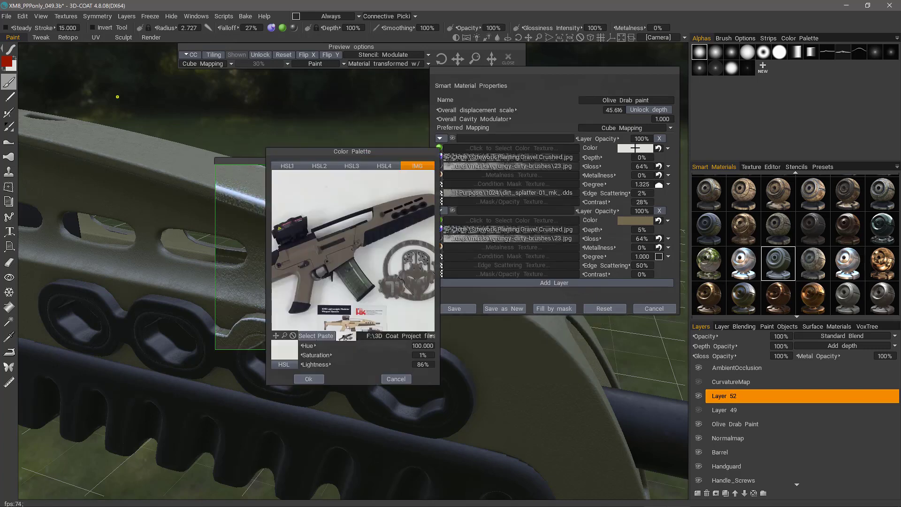
pyautogui.click(319, 166)
pyautogui.click(292, 261)
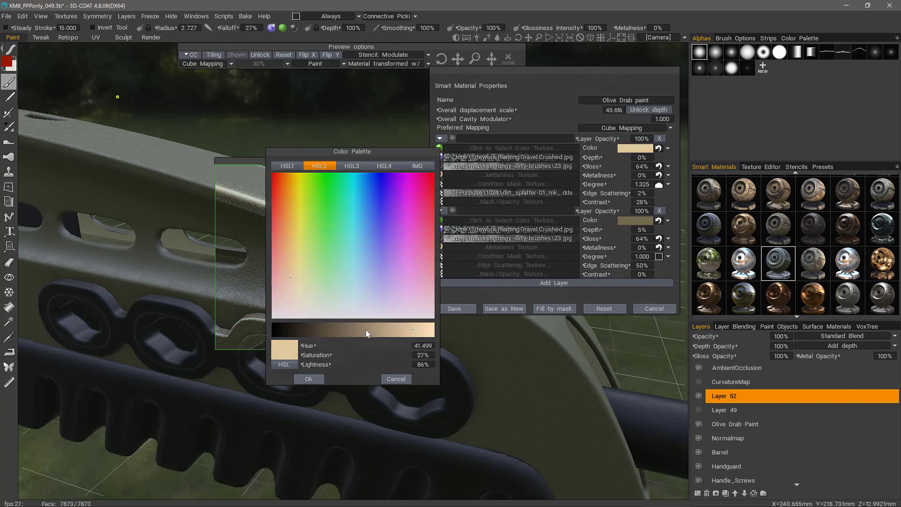
pyautogui.moveTo(365, 329); pyautogui.dragTo(356, 330)
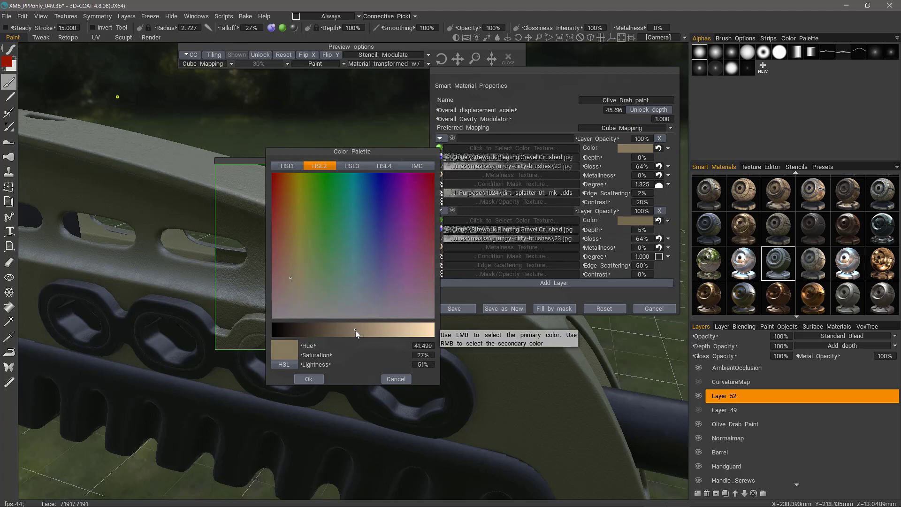
pyautogui.click(300, 278)
pyautogui.moveTo(299, 278); pyautogui.dragTo(294, 277)
pyautogui.click(311, 379)
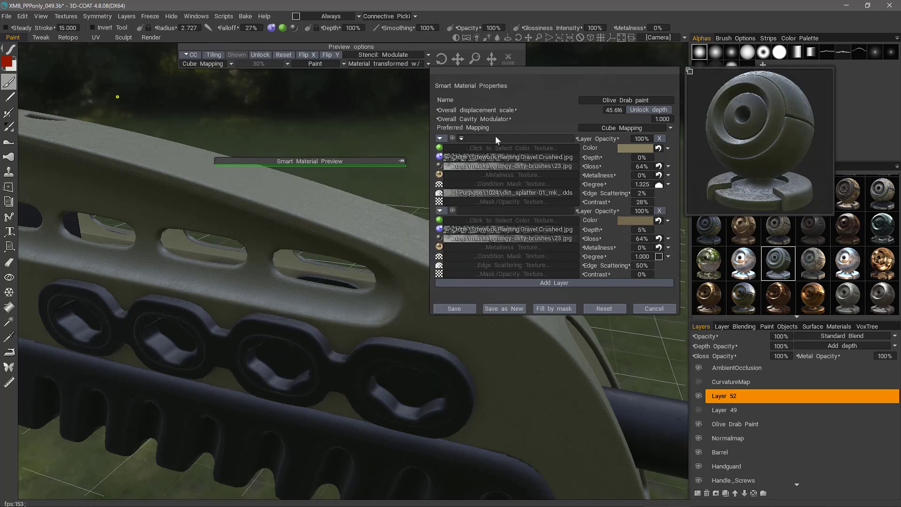
# - Name the upper material layer Edge Wear and the lower one Base Paint, and save the smart material
pyautogui.click(495, 138)
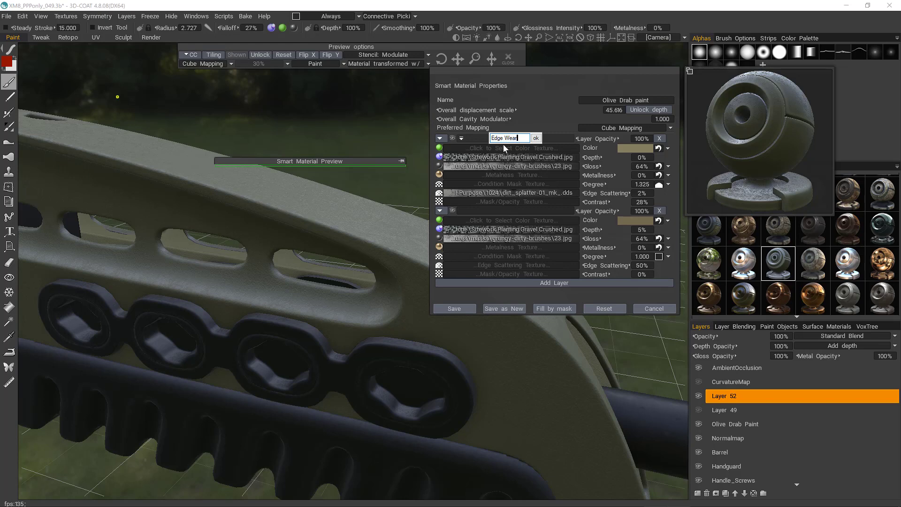
pyautogui.press('Return')
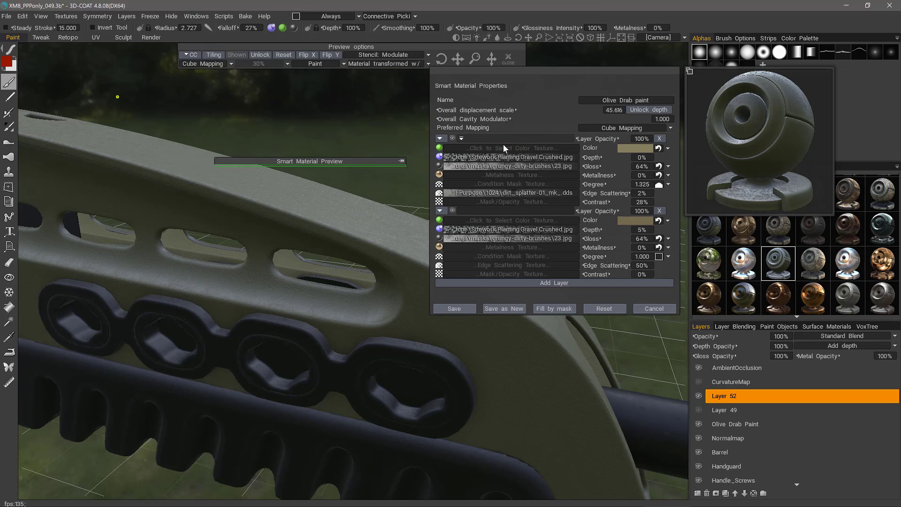
pyautogui.click(479, 211)
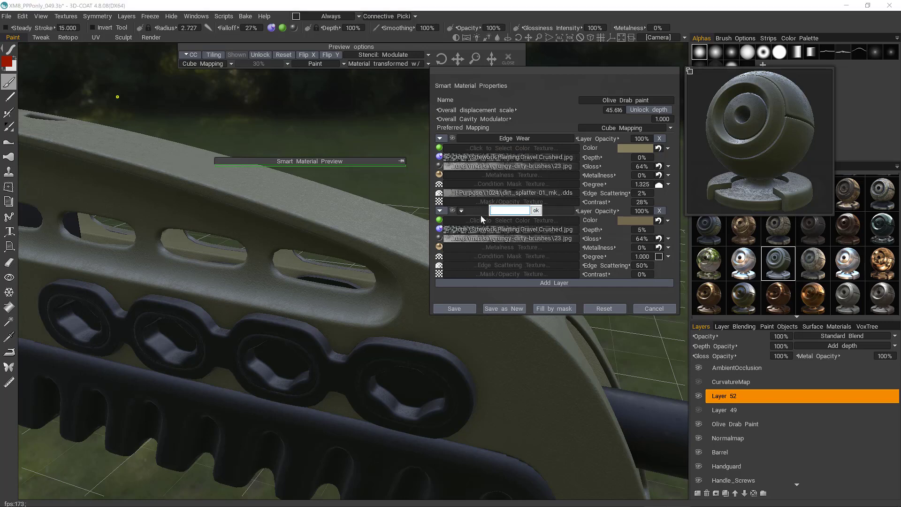
pyautogui.write('Base Paint')
pyautogui.press('Return')
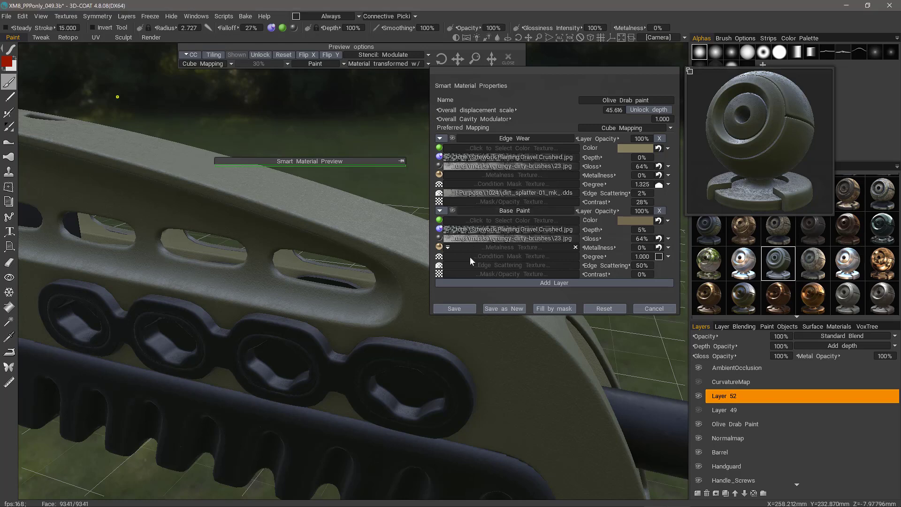
pyautogui.click(465, 310)
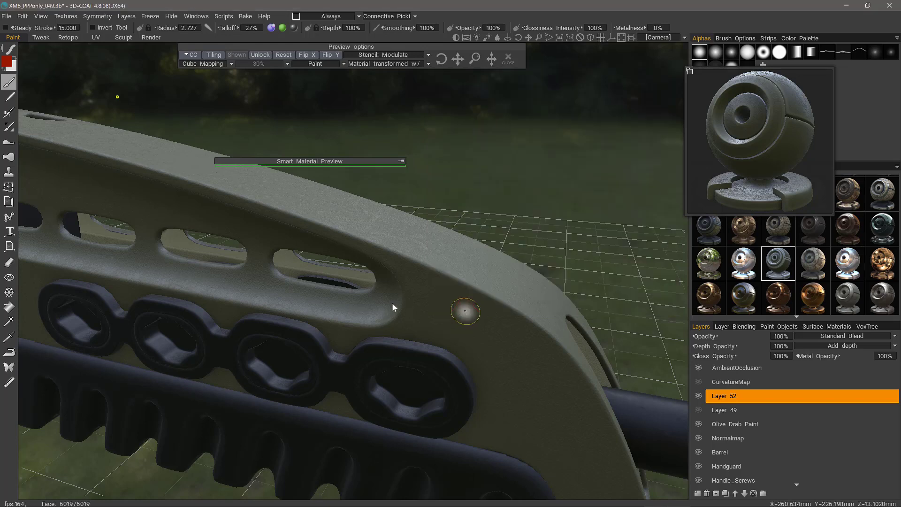
# - Hide the Olive Drab Paint layer and fill the rifle's handguard on Layer 52 with the updated smart material
pyautogui.click(698, 424)
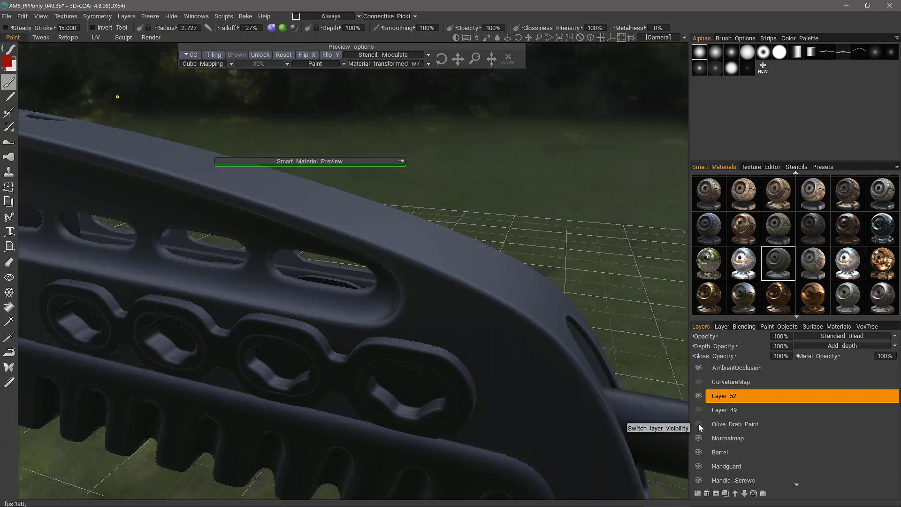
pyautogui.click(8, 309)
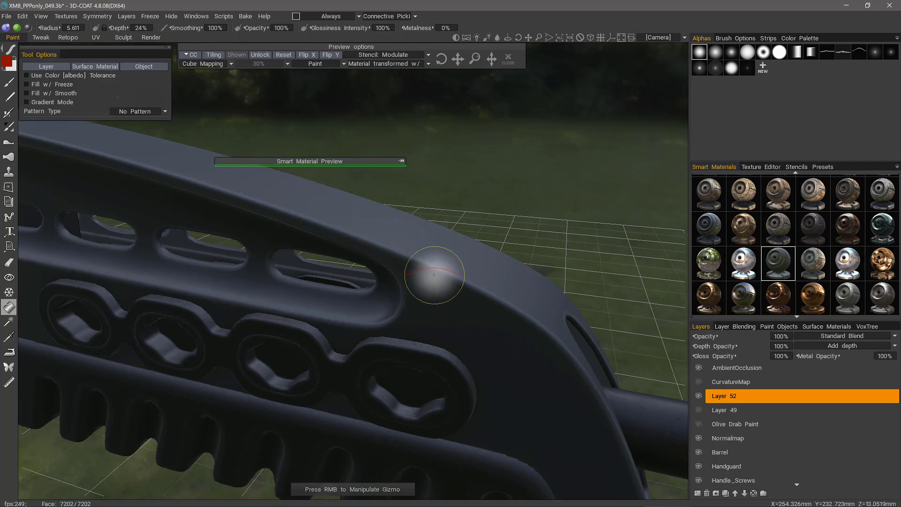
pyautogui.moveTo(441, 292); pyautogui.dragTo(466, 295, button='right')
pyautogui.click(466, 295)
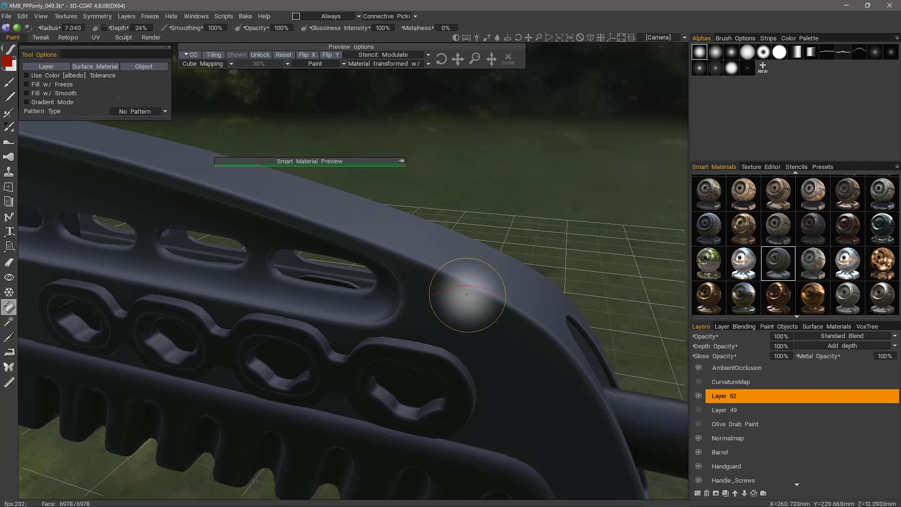
pyautogui.moveTo(513, 334)
pyautogui.keyDown('alt'); pyautogui.mouseDown()
pyautogui.moveTo(511, 302)
pyautogui.moveTo(491, 350)
pyautogui.moveTo(382, 297)
pyautogui.moveTo(268, 316)
pyautogui.moveTo(207, 376)
pyautogui.moveTo(358, 292)
pyautogui.moveTo(413, 322)
pyautogui.moveTo(123, 246)
pyautogui.moveTo(430, 269)
pyautogui.moveTo(209, 259)
pyautogui.moveTo(393, 259)
pyautogui.moveTo(411, 385)
pyautogui.moveTo(461, 413)
pyautogui.moveTo(723, 398)
pyautogui.moveTo(784, 331)
pyautogui.moveTo(763, 355)
pyautogui.mouseUp(); pyautogui.keyUp('alt')
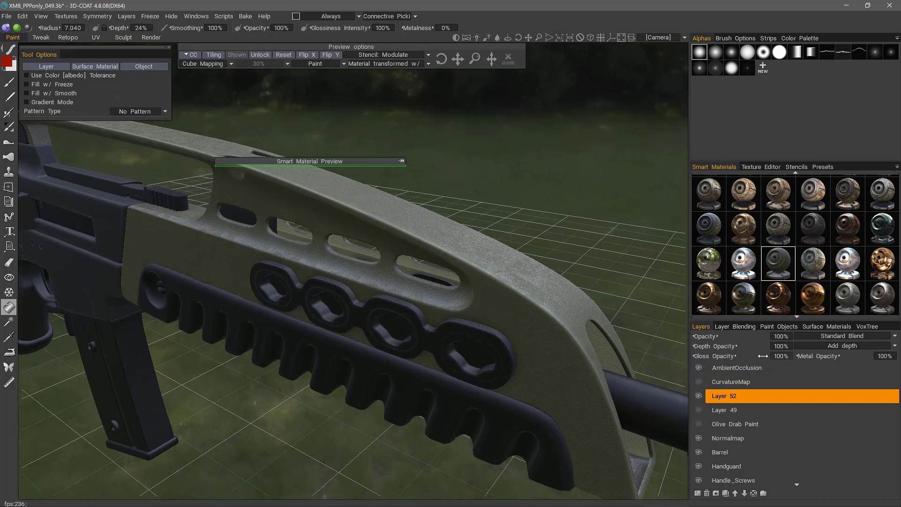
# - Try Layer 52 at 50% depth opacity and 50% gloss opacity
pyautogui.click(782, 347)
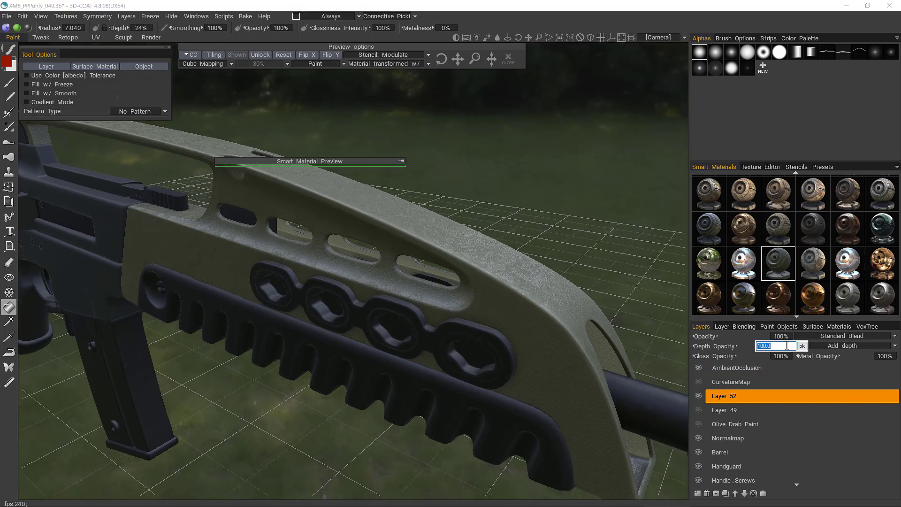
pyautogui.write('50')
pyautogui.press('Return')
pyautogui.click(780, 357)
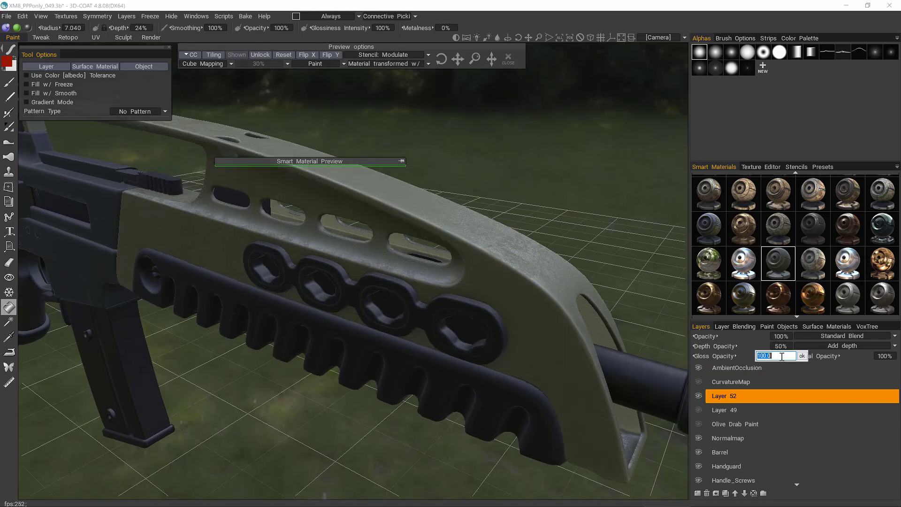
pyautogui.write('50')
pyautogui.press('Return')
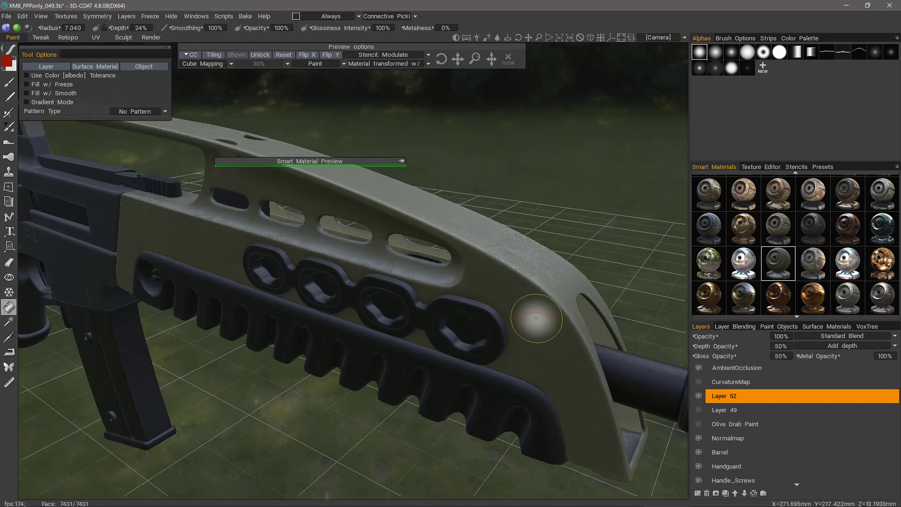
# - Set Layer 52's gloss opacity to 20% and its depth opacity to 30%
pyautogui.moveTo(529, 322); pyautogui.dragTo(540, 381, button='right')
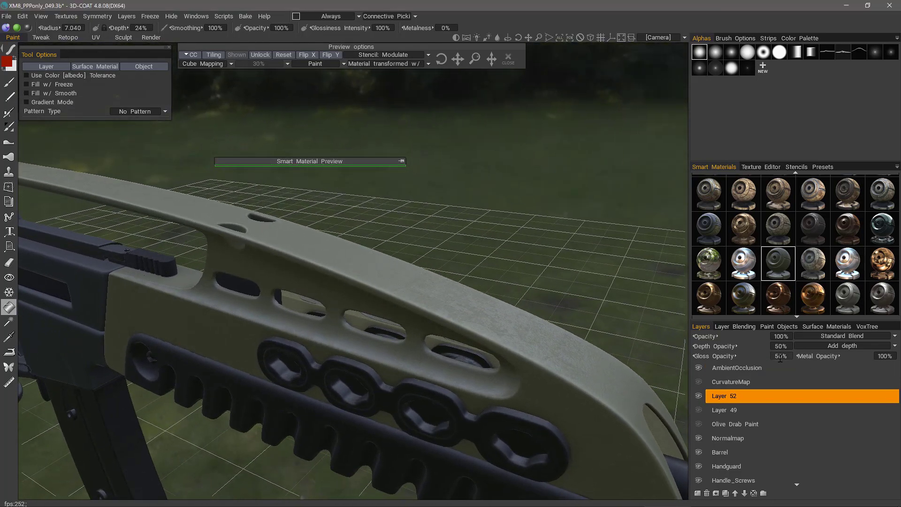
pyautogui.click(780, 357)
pyautogui.write('20')
pyautogui.press('Return')
pyautogui.keyDown('alt'); pyautogui.moveTo(567, 396); pyautogui.dragTo(519, 412); pyautogui.keyUp('alt')
pyautogui.keyDown('alt'); pyautogui.moveTo(520, 412); pyautogui.dragTo(544, 399, button='right'); pyautogui.keyUp('alt')
pyautogui.keyDown('alt'); pyautogui.moveTo(544, 399); pyautogui.dragTo(263, 324); pyautogui.keyUp('alt')
pyautogui.click(781, 346)
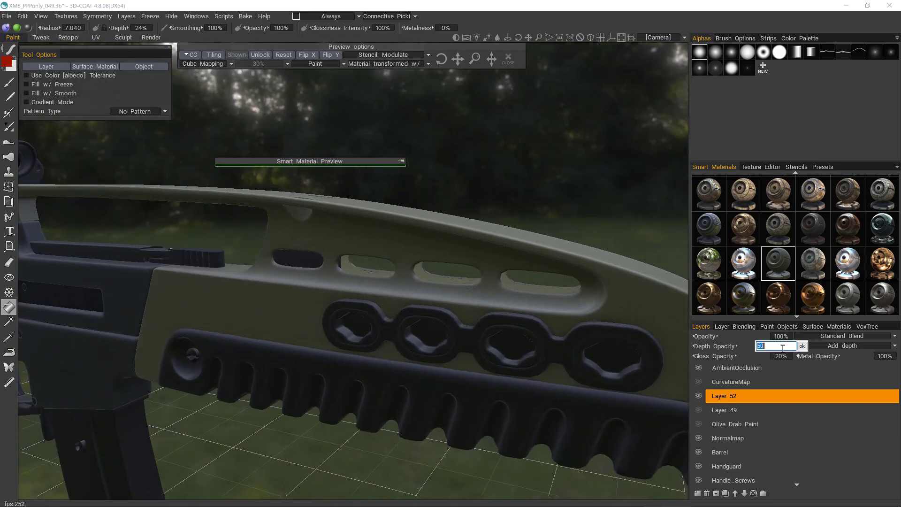
pyautogui.write('30')
pyautogui.press('Return')
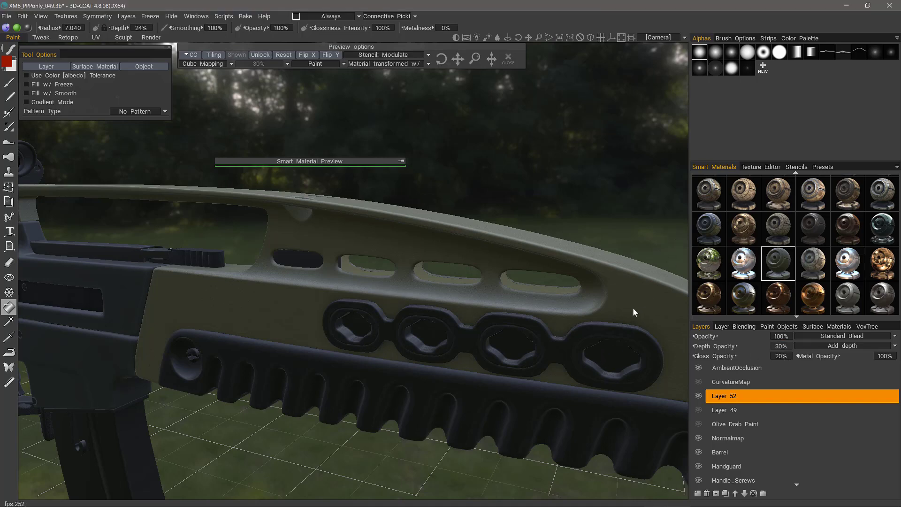
# - Check the painted handguard from farther away, browse the smart materials, and save the project
pyautogui.keyDown('alt'); pyautogui.moveTo(269, 300); pyautogui.dragTo(527, 260); pyautogui.keyUp('alt')
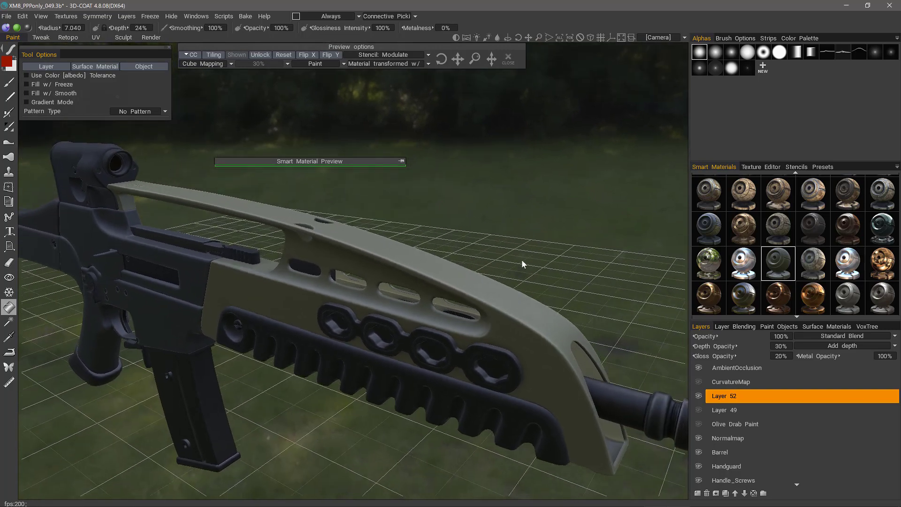
pyautogui.keyDown('alt'); pyautogui.moveTo(633, 371); pyautogui.dragTo(535, 386, button='middle'); pyautogui.keyUp('alt')
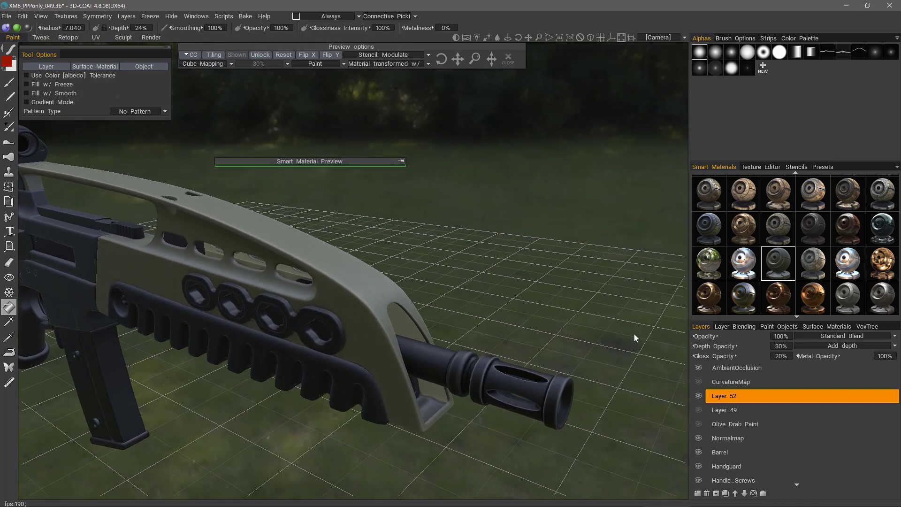
pyautogui.scroll(3, 779, 233)
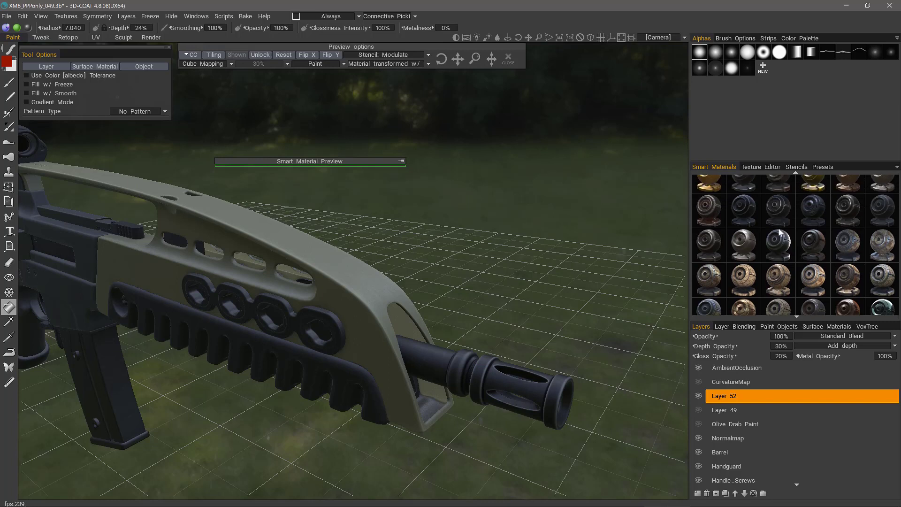
pyautogui.scroll(2, 779, 234)
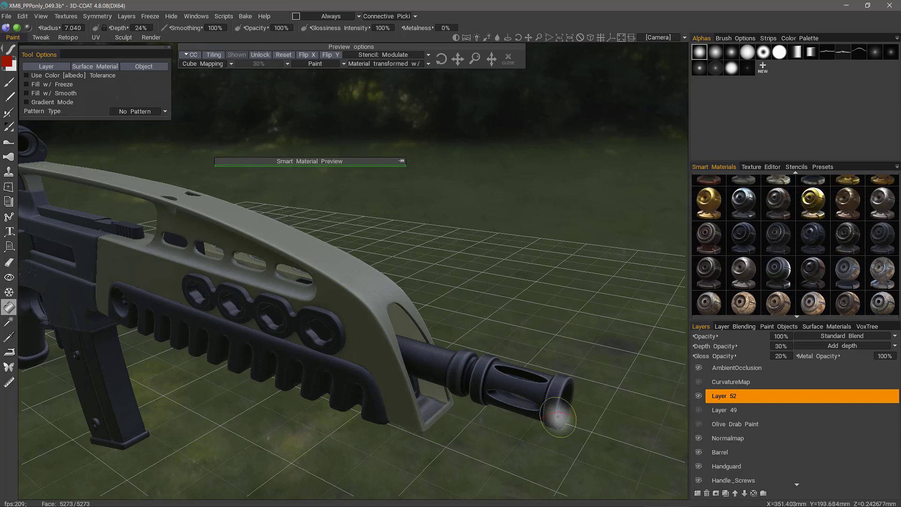
pyautogui.hotkey('ctrl', 's')
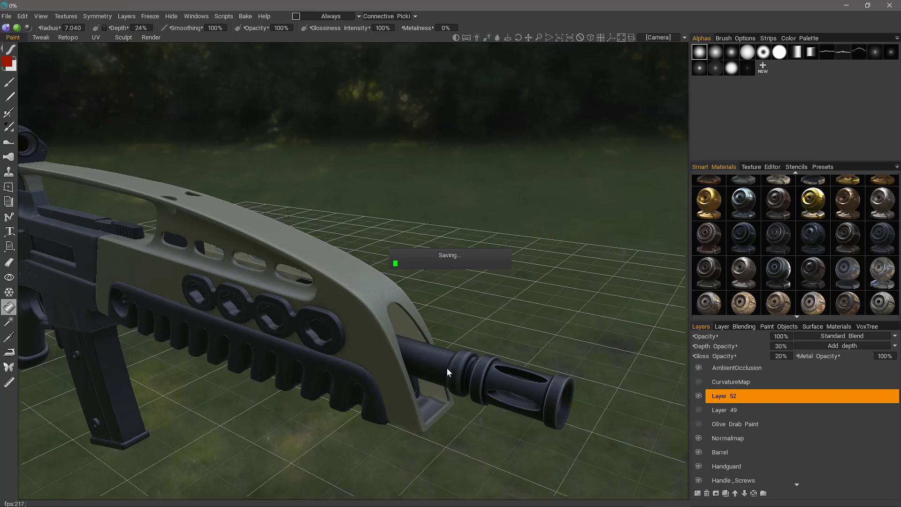